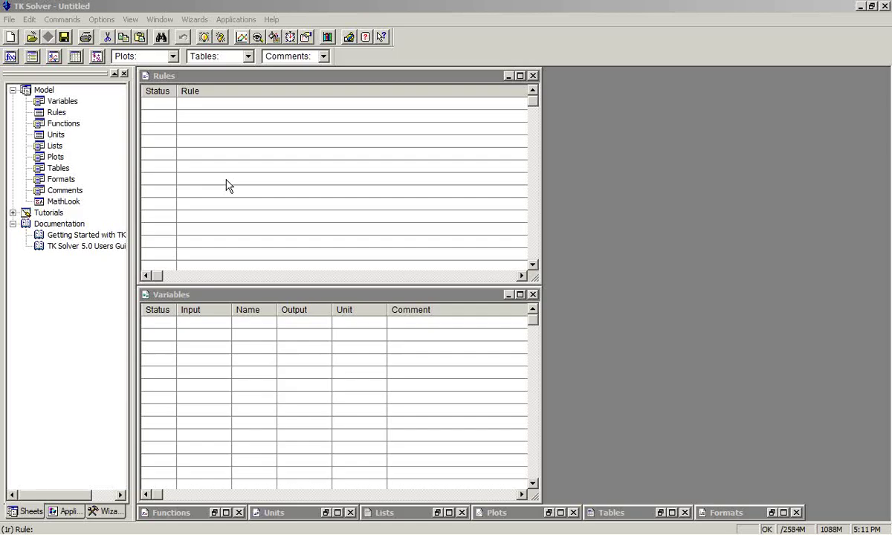
# - Look up the differential equations how-to page in the TK Solver 5.0 user's guide
pyautogui.click(219, 75)
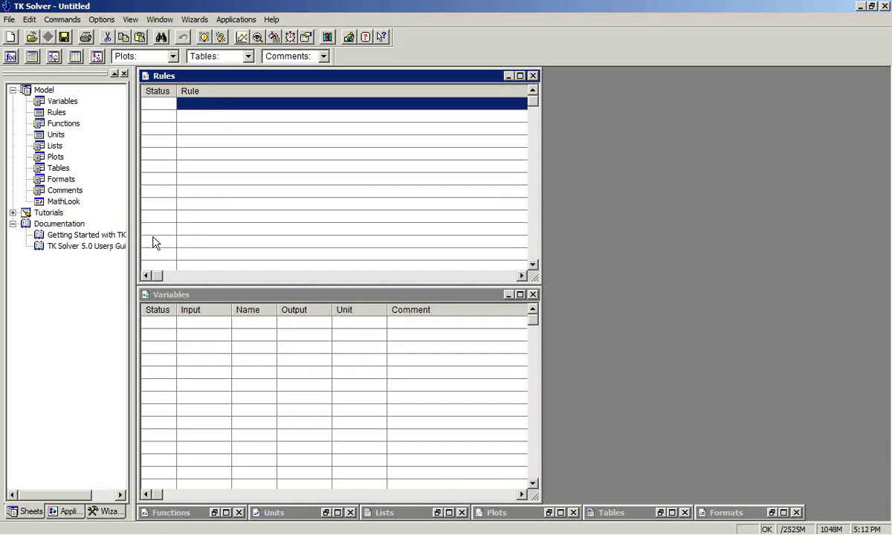
pyautogui.doubleClick(38, 248)
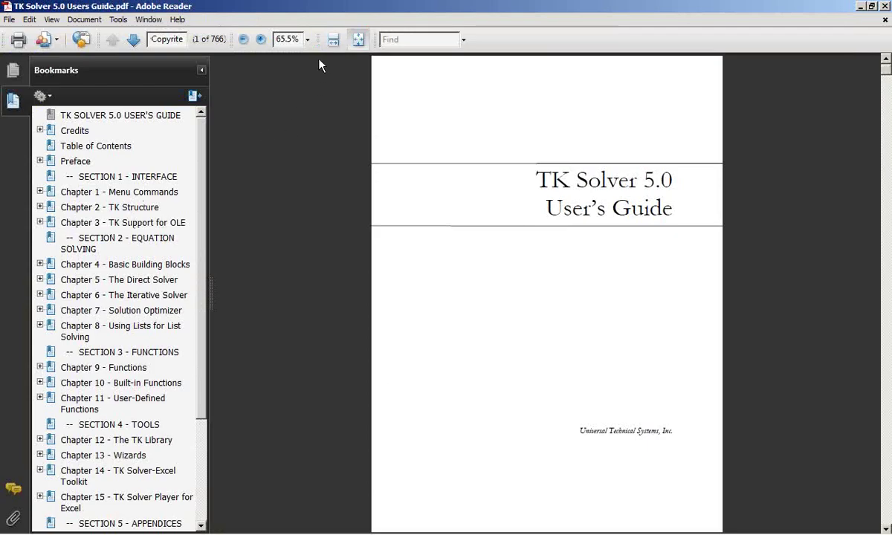
pyautogui.click(261, 41)
pyautogui.click(260, 40)
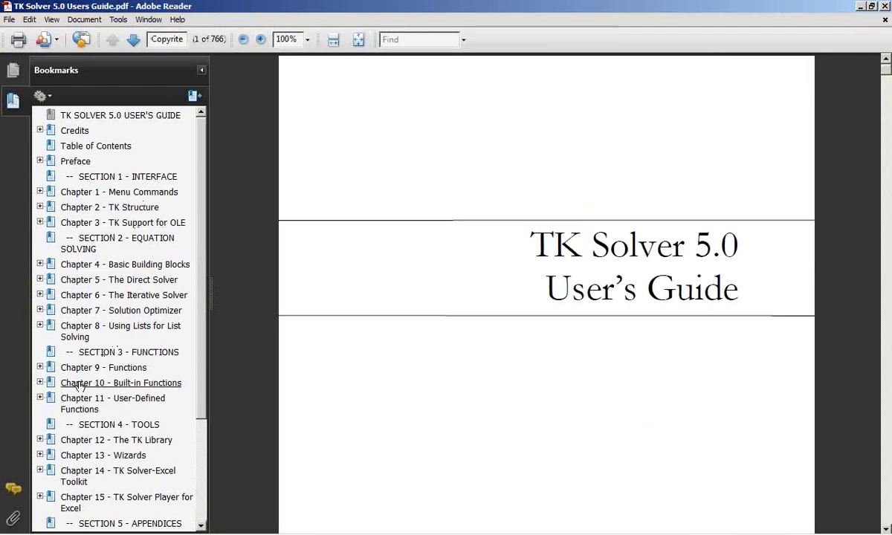
pyautogui.click(40, 382)
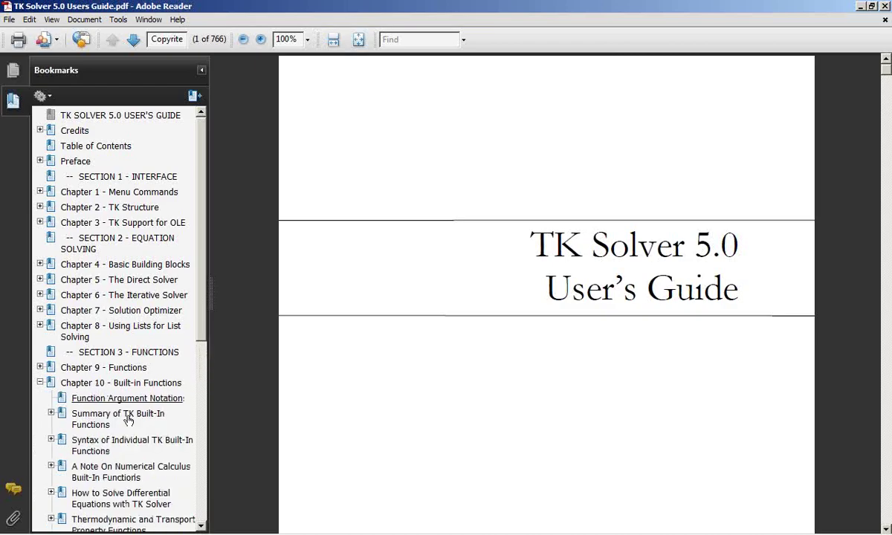
pyautogui.click(93, 496)
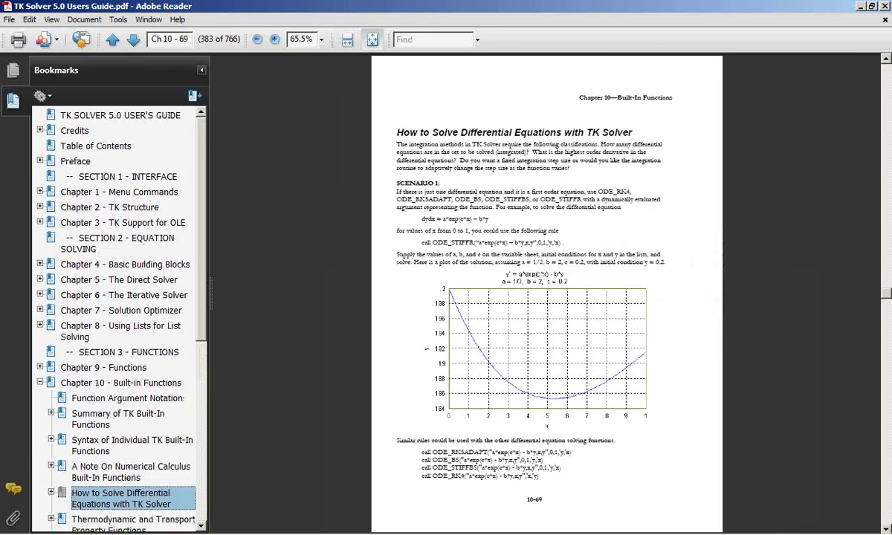
pyautogui.click(275, 41)
pyautogui.click(275, 41)
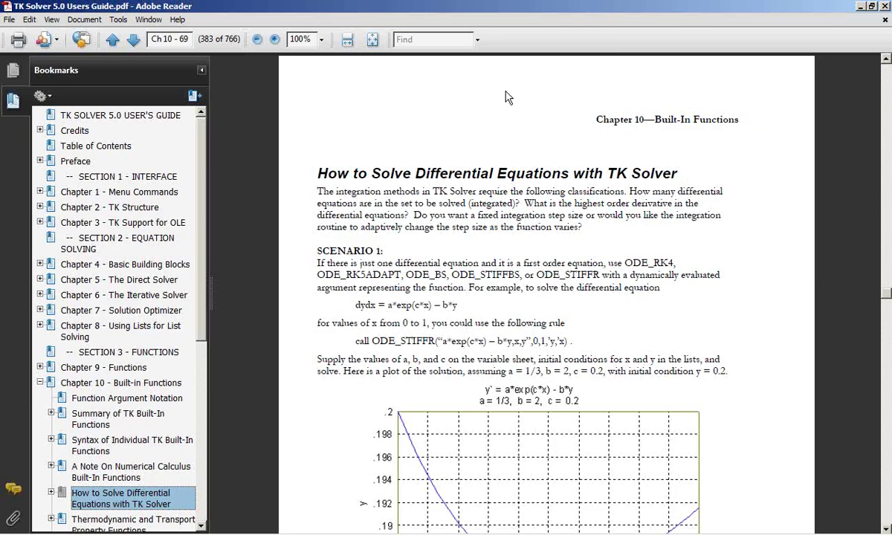
pyautogui.click(885, 6)
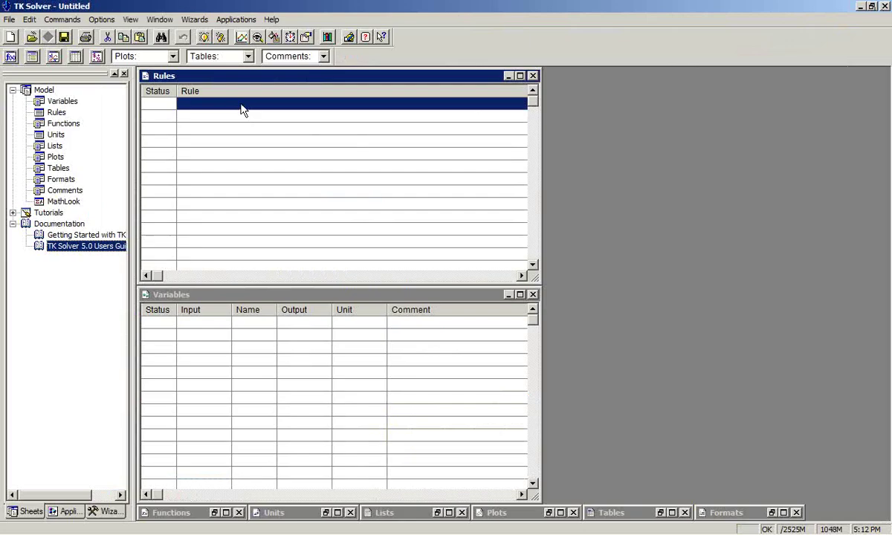
# - Begin the first rule as call ODE_STIFFR("a*exp(c*x)-b*y,x,y",
pyautogui.press('Up')
pyautogui.press('Up')
pyautogui.press('Up')
pyautogui.press('Up')
pyautogui.press('Up')
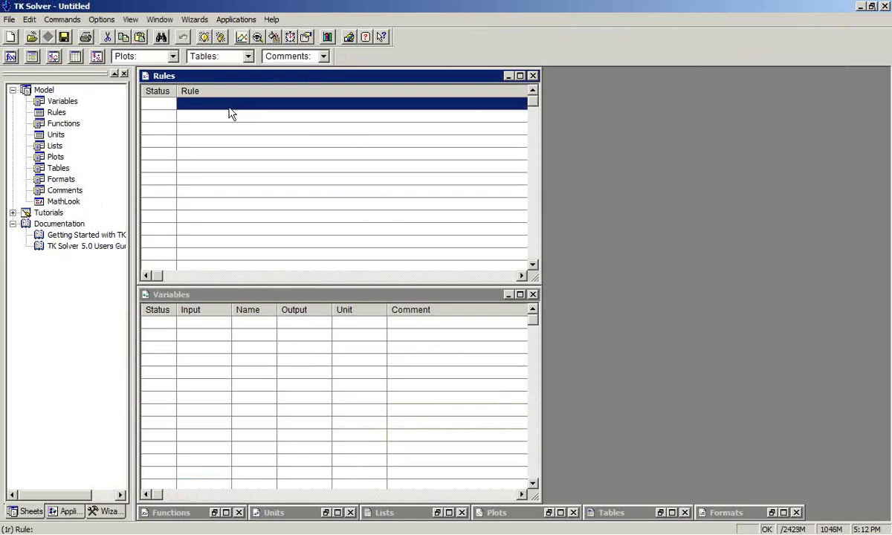
pyautogui.click(223, 110)
pyautogui.write('call')
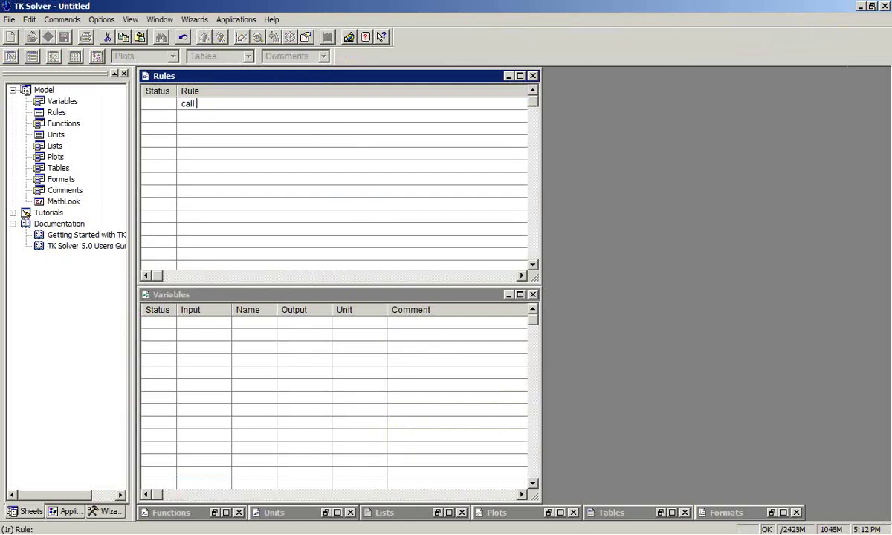
pyautogui.write(' ODE_')
pyautogui.write('STIFFR(')
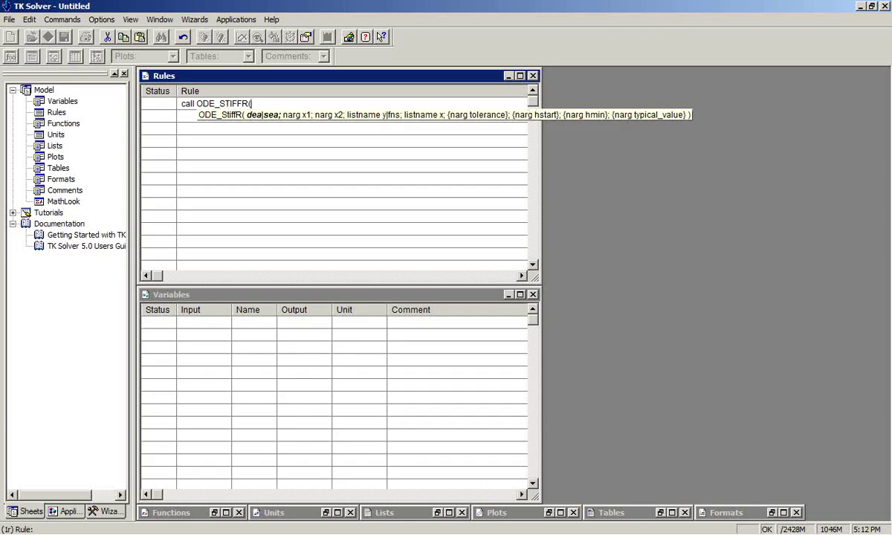
pyautogui.write('"')
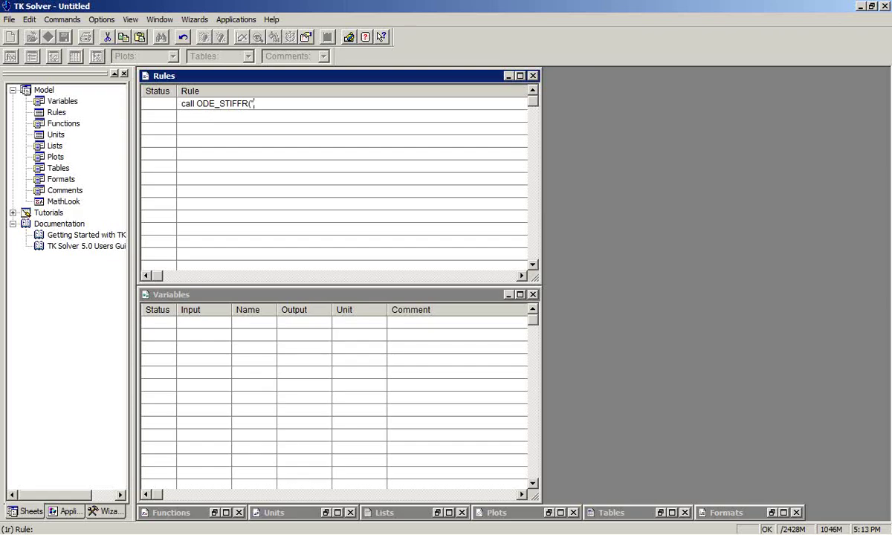
pyautogui.write('all ODE_STIFFR("a*exp(')
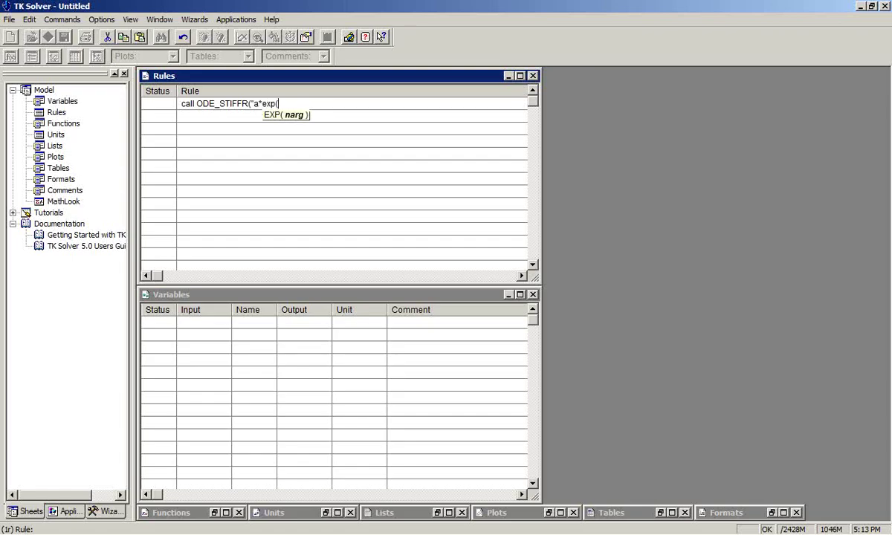
pyautogui.write('c*x)')
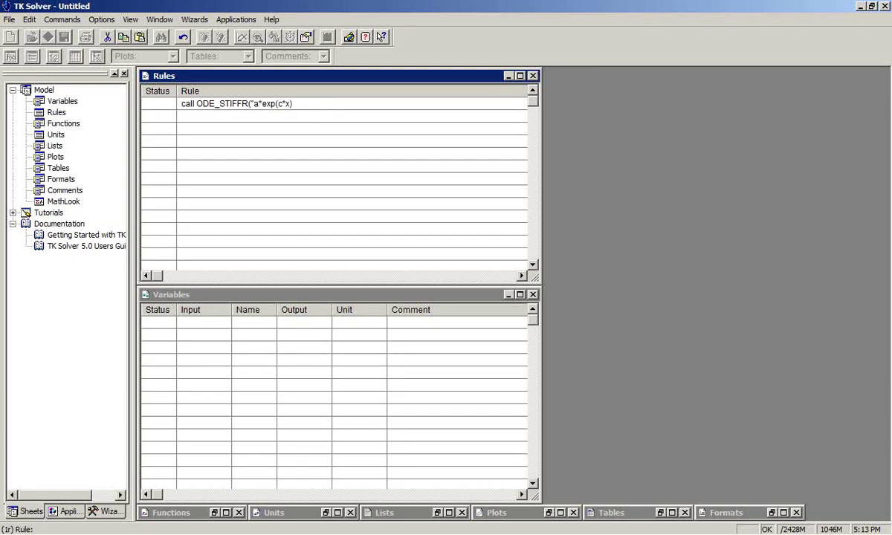
pyautogui.write('-b*y,x,y"')
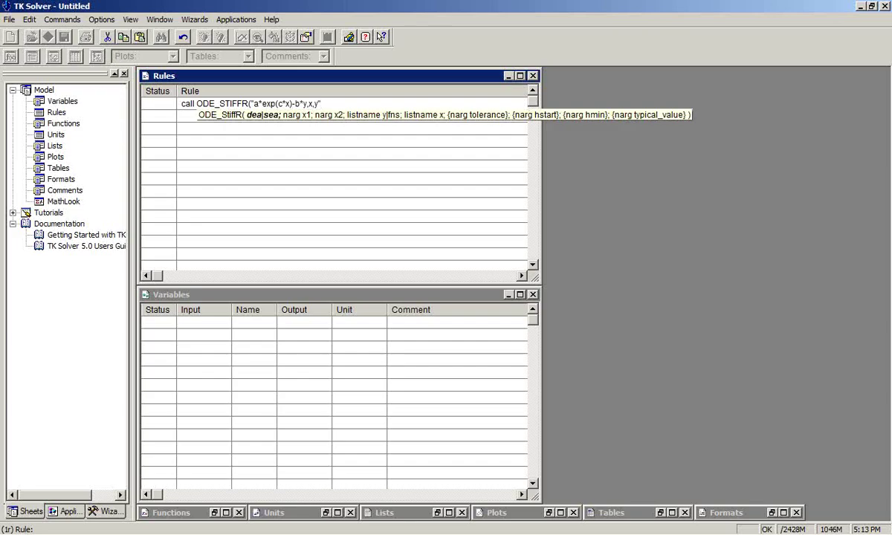
pyautogui.write(',')
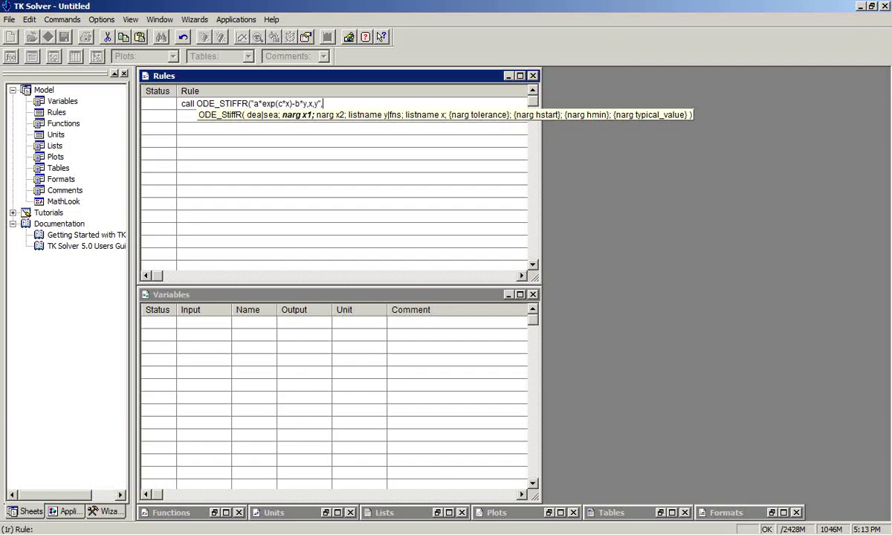
# - Finish the ODE_STIFFR rule with xinit,xmax,'y,'x) and commit it
pyautogui.write('xinit,xm')
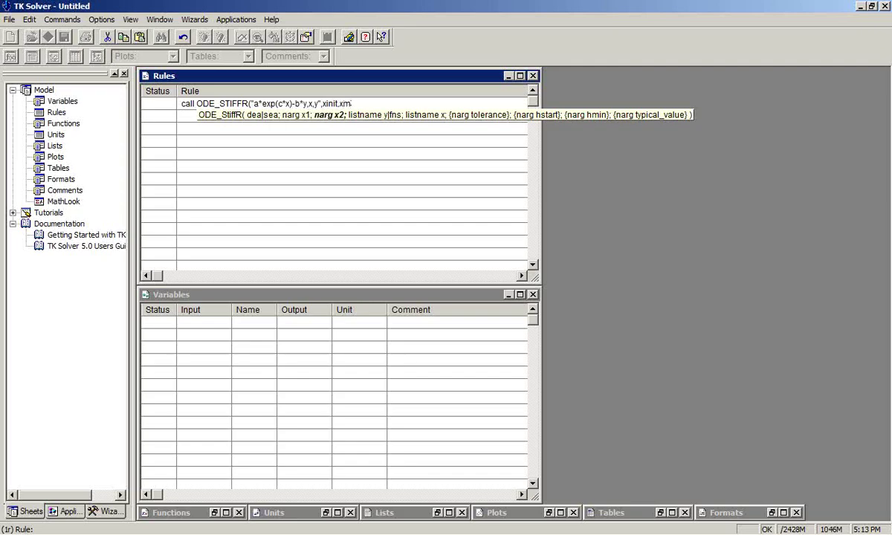
pyautogui.write('ax,')
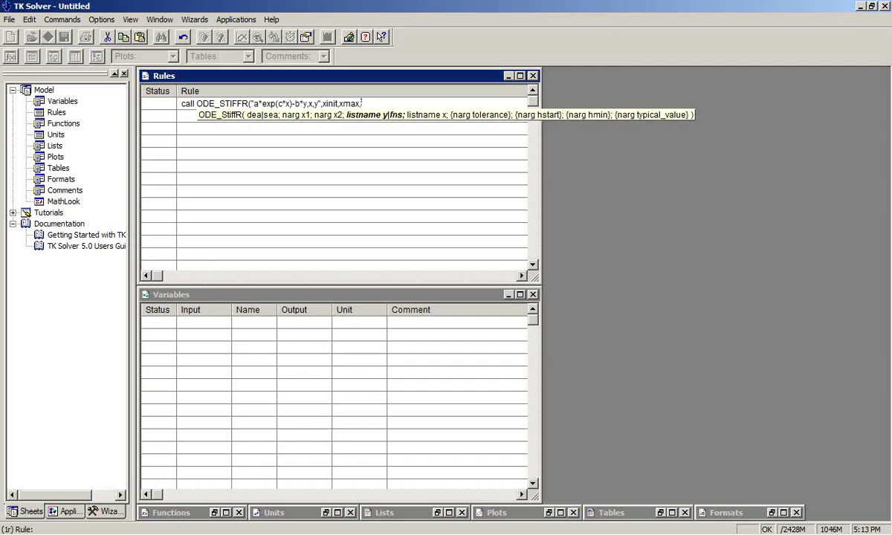
pyautogui.write("'y")
pyautogui.write(",'x")
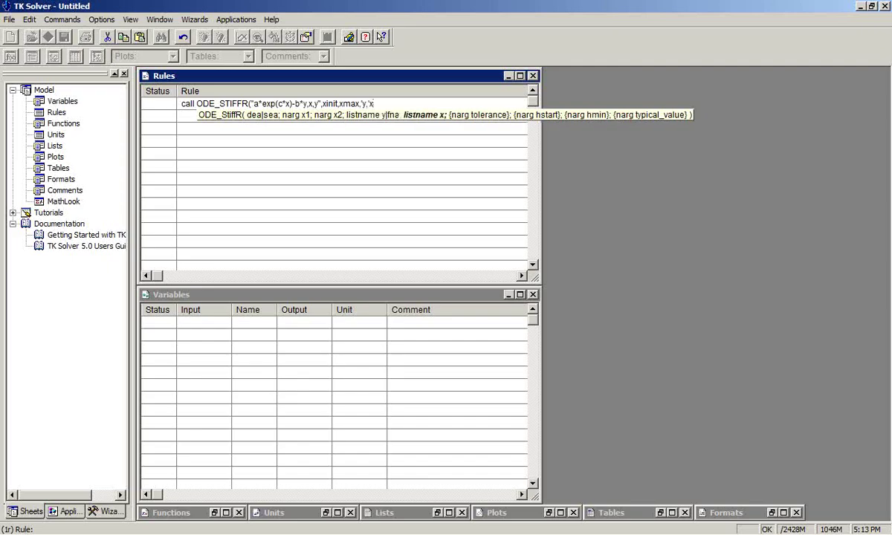
pyautogui.write(')')
pyautogui.press('Return')
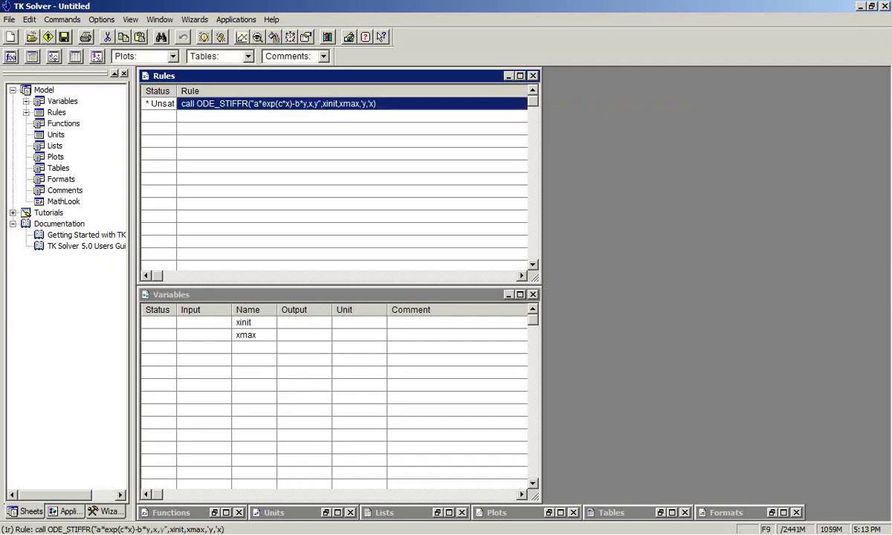
# - Give xinit an input of 0 and xmax an input of 1
pyautogui.click(214, 326)
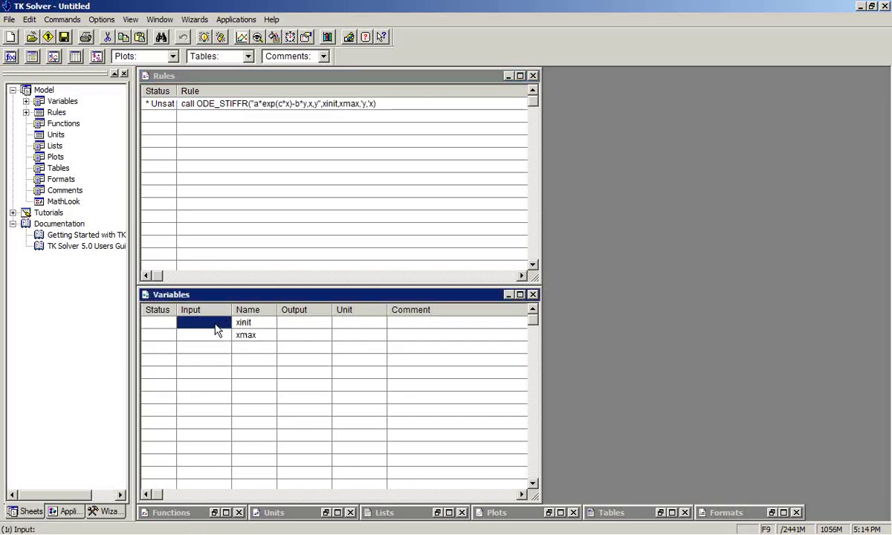
pyautogui.write('0')
pyautogui.press('Return')
pyautogui.write('1')
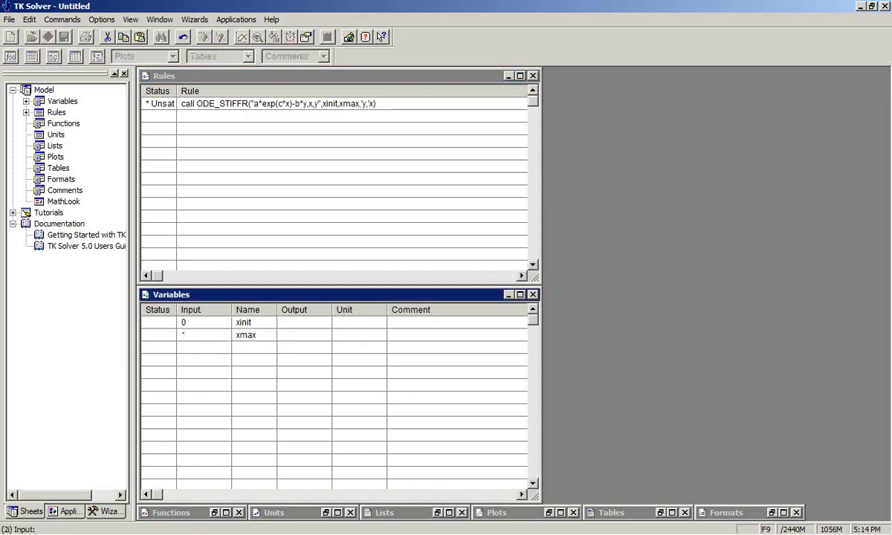
pyautogui.press('Return')
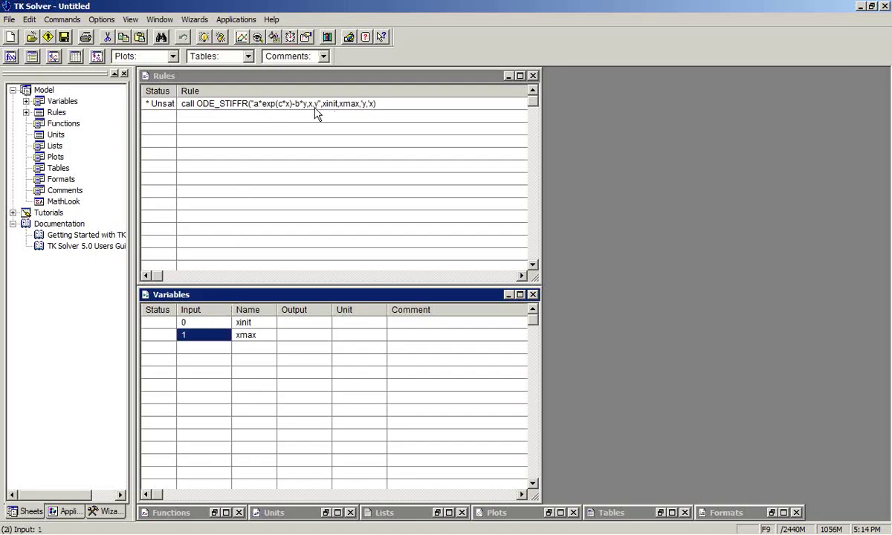
# - Add new variables a, b and c to the Variables sheet
pyautogui.click(246, 362)
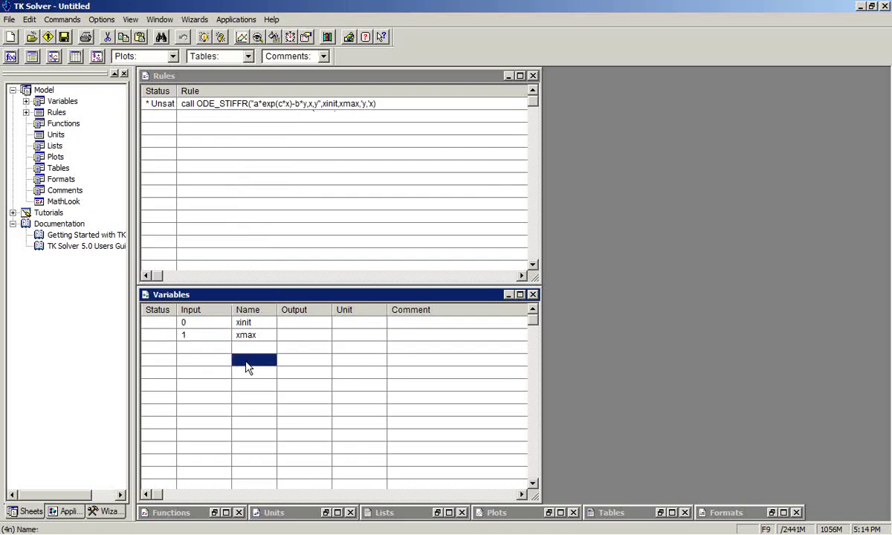
pyautogui.write('a')
pyautogui.press('Return')
pyautogui.write('b')
pyautogui.press('Return')
pyautogui.write('c')
pyautogui.press('Return')
# - Enter inputs 1/3, 2 and .2 for a, b and c
pyautogui.click(218, 362)
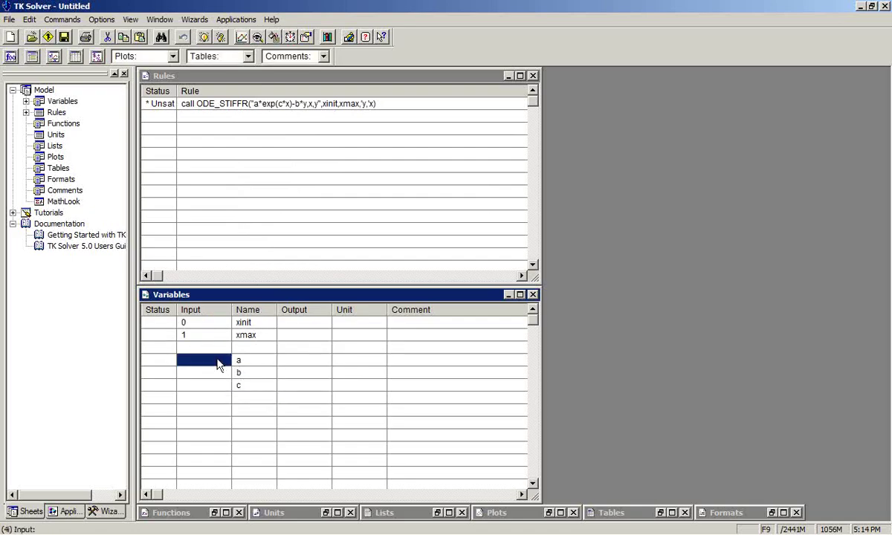
pyautogui.write('1/3')
pyautogui.press('Return')
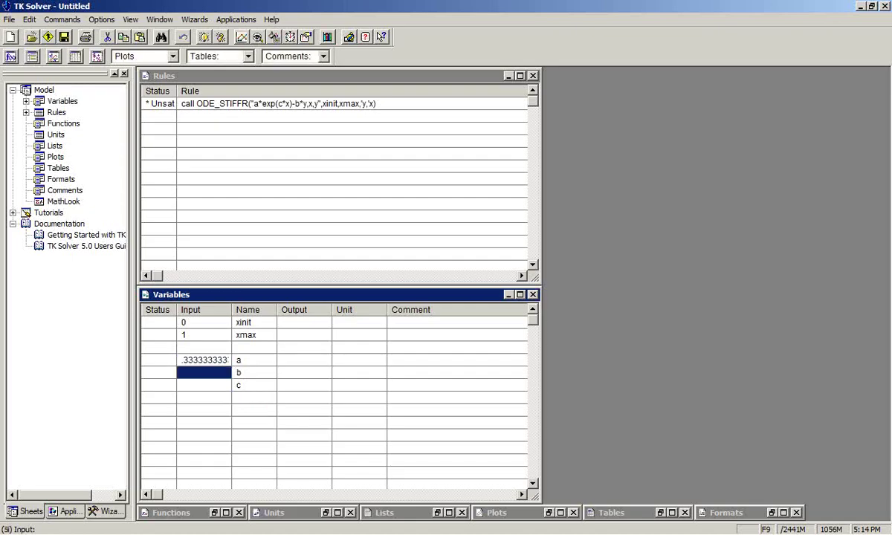
pyautogui.write('2')
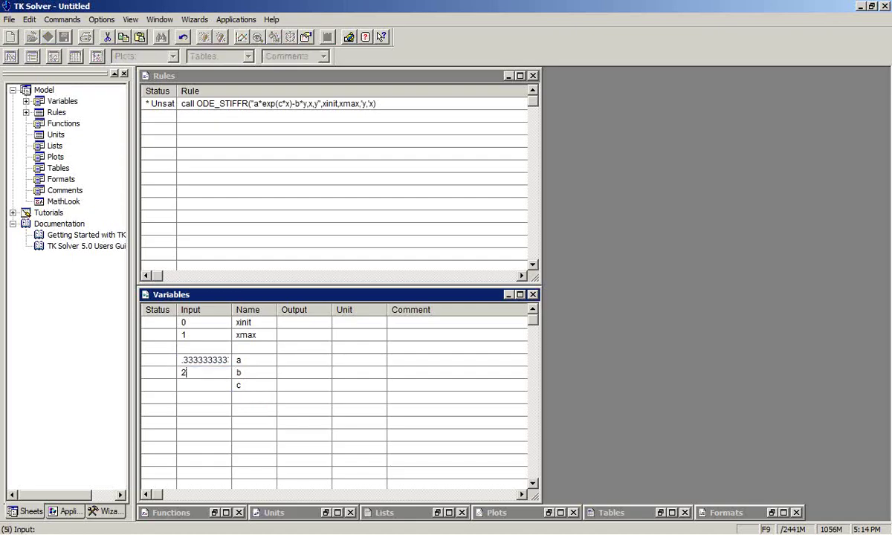
pyautogui.press('Return')
pyautogui.write('.2')
pyautogui.press('Return')
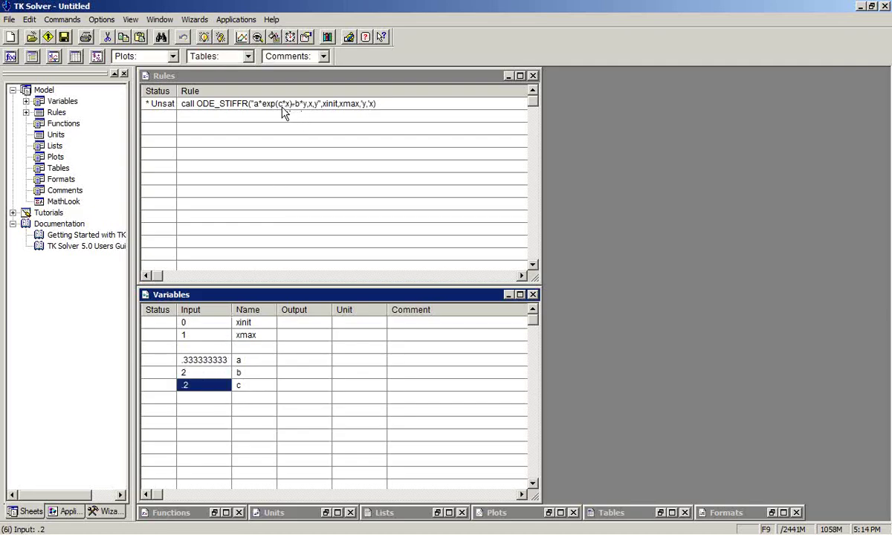
# - Create a table named solution in the Tables sheet
pyautogui.doubleClick(58, 168)
pyautogui.moveTo(337, 159); pyautogui.dragTo(288, 142)
pyautogui.write('solut')
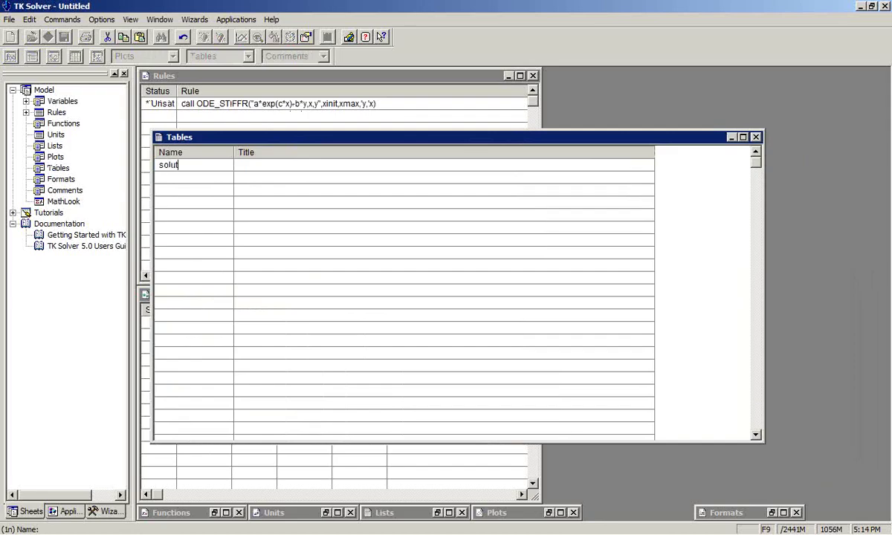
pyautogui.write('ion')
pyautogui.press('Return')
# - Add lists x and y to the solution table's definition
pyautogui.doubleClick(205, 170)
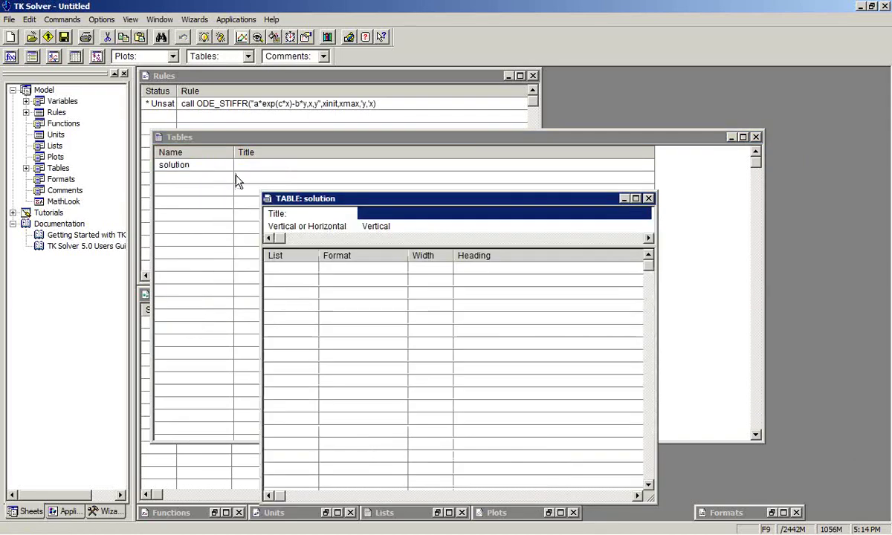
pyautogui.click(301, 269)
pyautogui.write('x')
pyautogui.press('Return')
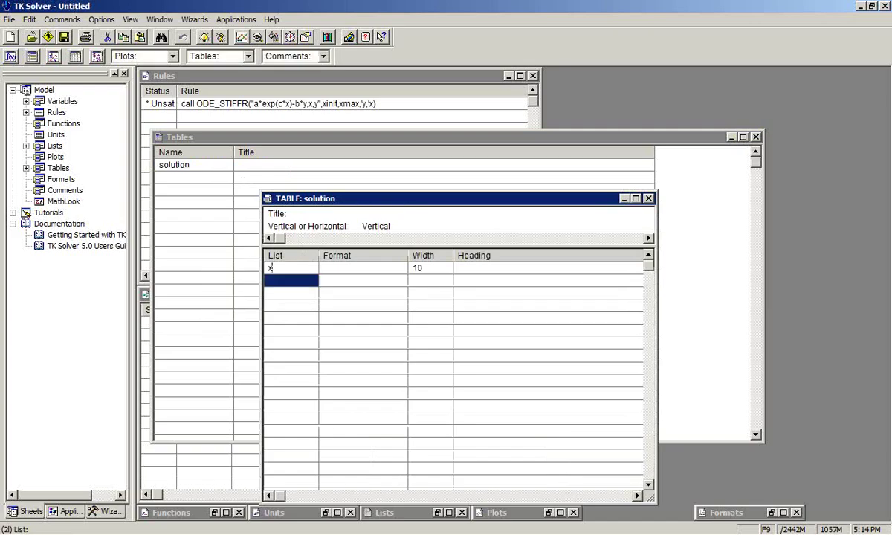
pyautogui.write('y')
pyautogui.press('Return')
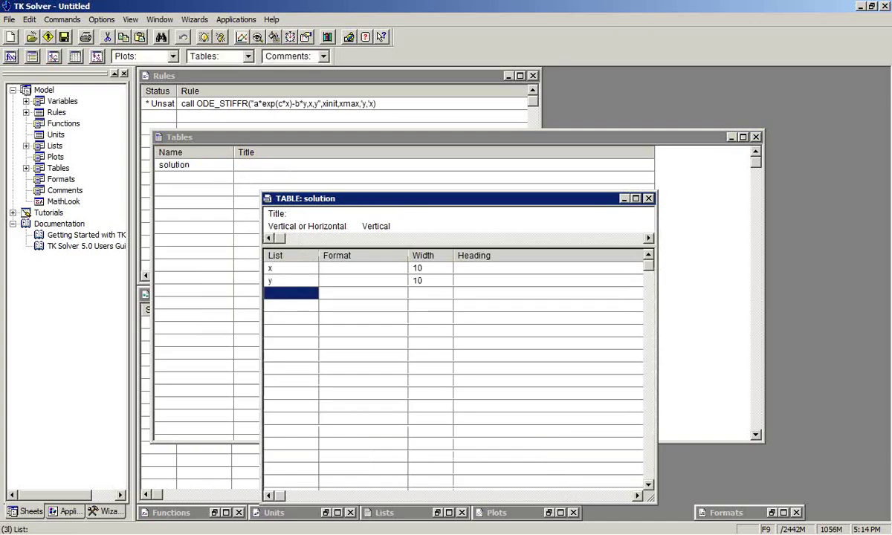
# - Display the solution table's interactive view, closing the Tables and definition windows
pyautogui.rightClick(293, 271)
pyautogui.click(312, 281)
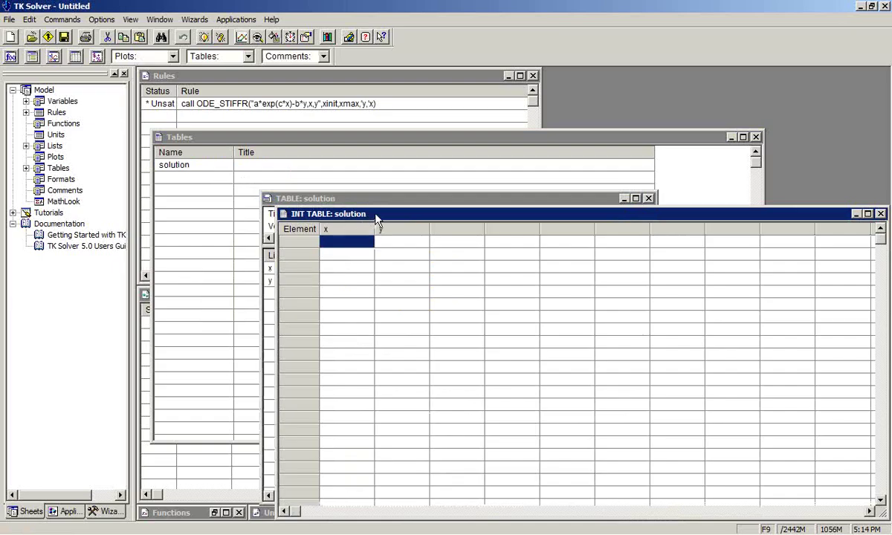
pyautogui.moveTo(377, 217); pyautogui.dragTo(387, 121)
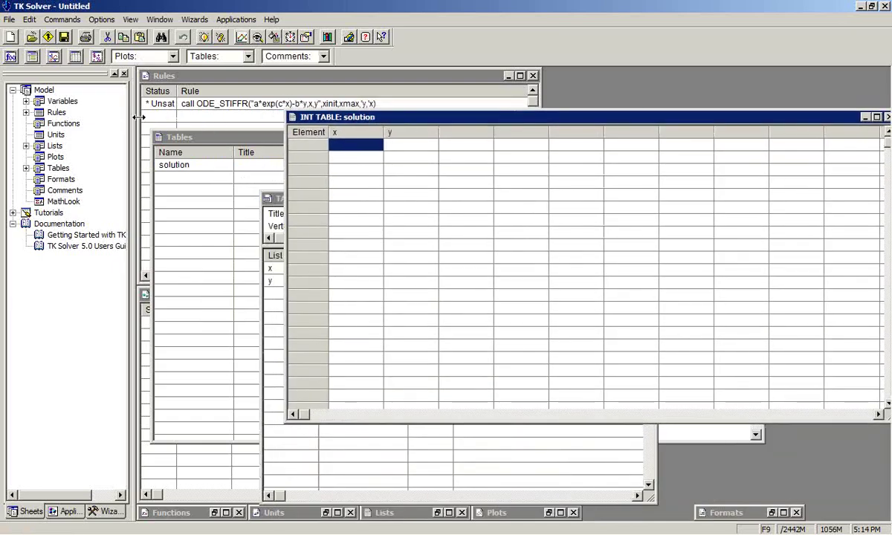
pyautogui.click(156, 136)
pyautogui.click(179, 229)
pyautogui.click(267, 199)
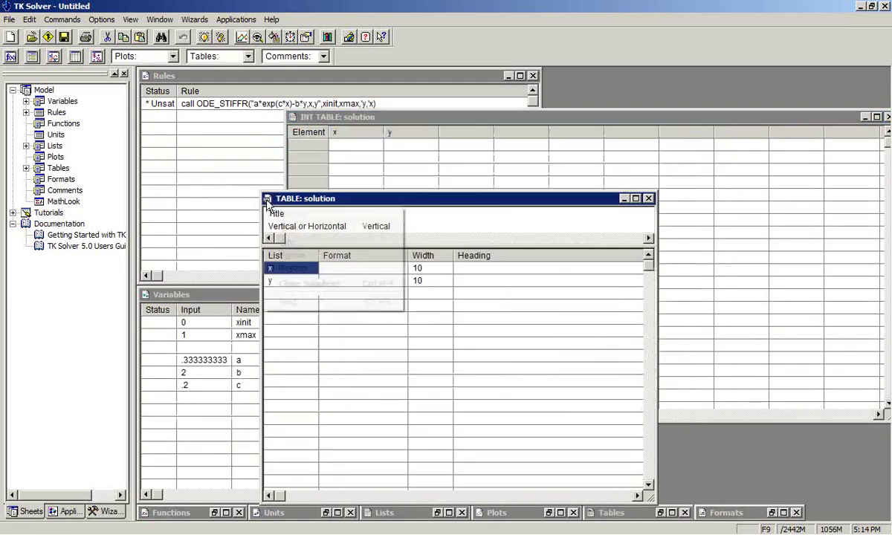
pyautogui.click(268, 201)
pyautogui.moveTo(383, 117); pyautogui.dragTo(268, 154)
pyautogui.moveTo(782, 458); pyautogui.dragTo(360, 401)
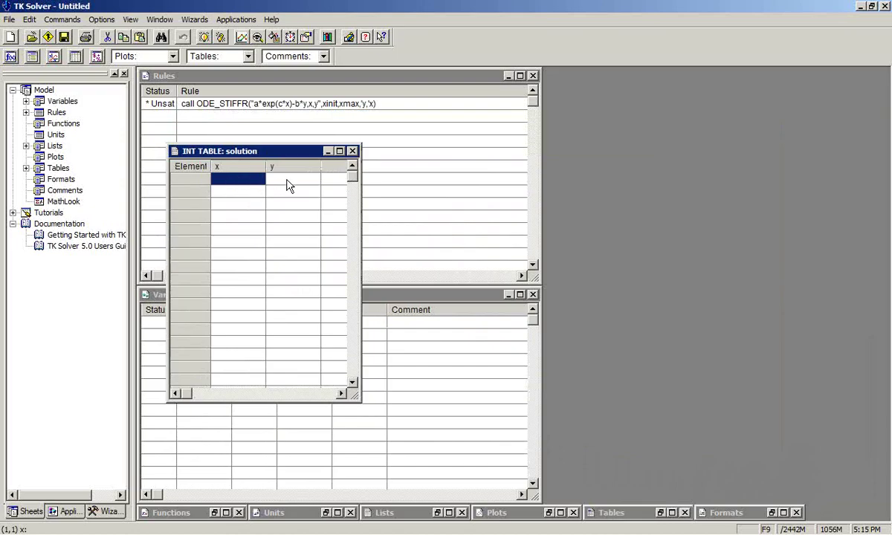
# - Seed the first y value with .2 and solve, filling 14 x/y rows
pyautogui.click(288, 186)
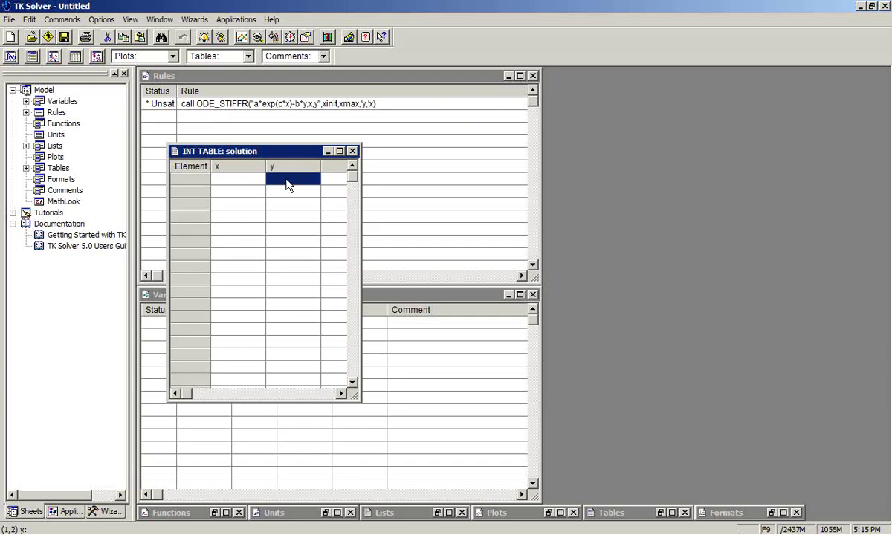
pyautogui.click(287, 185)
pyautogui.press('Return')
pyautogui.moveTo(297, 156); pyautogui.dragTo(581, 146)
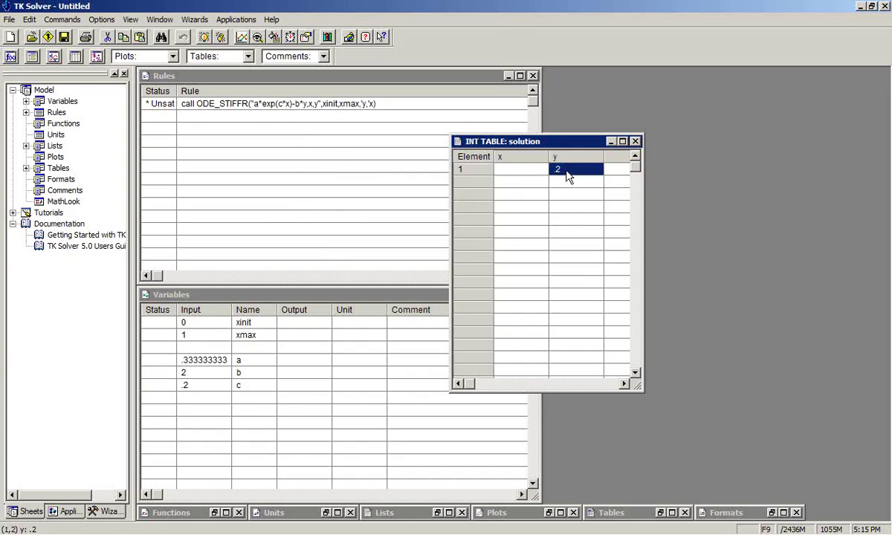
pyautogui.click(205, 38)
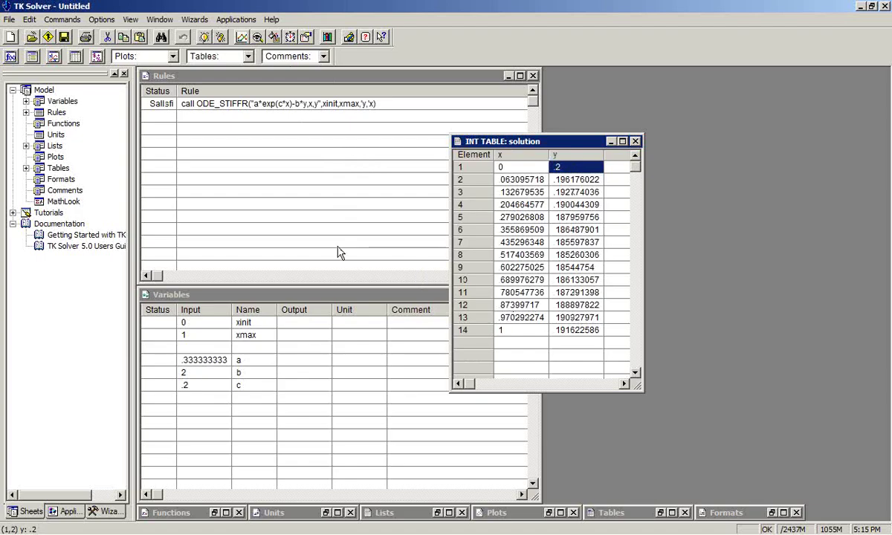
# - Create line plot p with x as the X-axis list and y as the Y-axis list
pyautogui.doubleClick(55, 156)
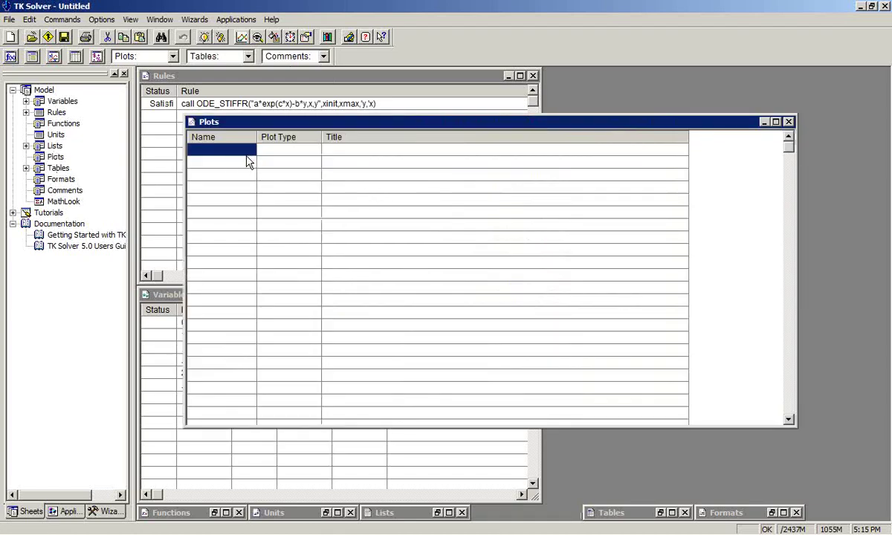
pyautogui.write('p')
pyautogui.rightClick(222, 141)
pyautogui.click(245, 148)
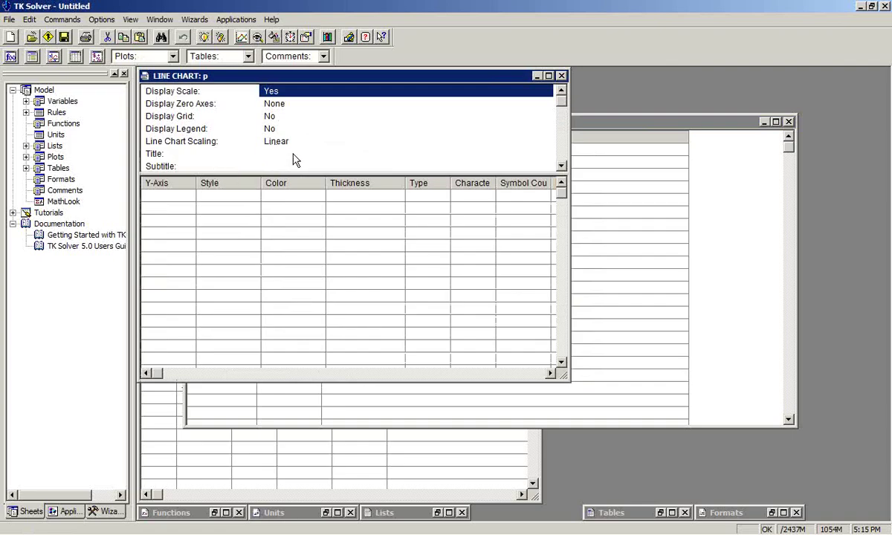
pyautogui.scroll(-2, 287, 156)
pyautogui.scroll(-1, 292, 167)
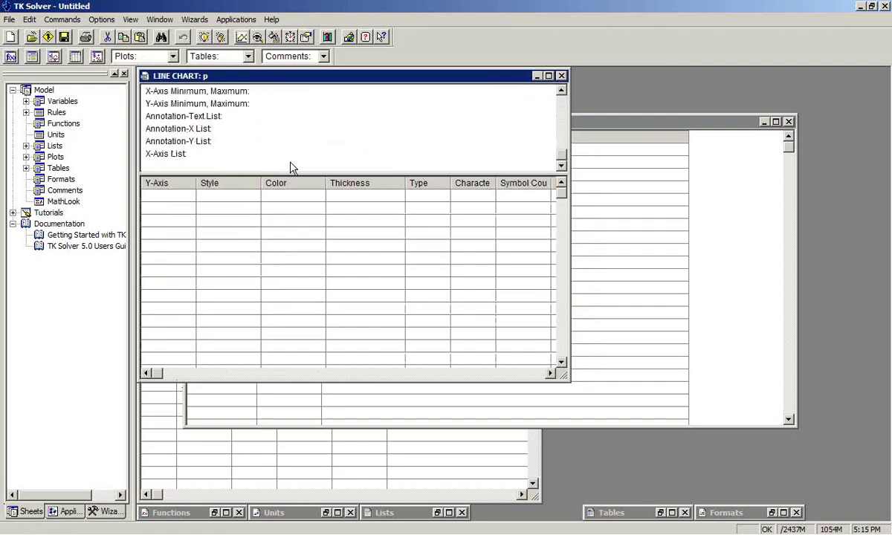
pyautogui.click(292, 159)
pyautogui.write('x')
pyautogui.press('Return')
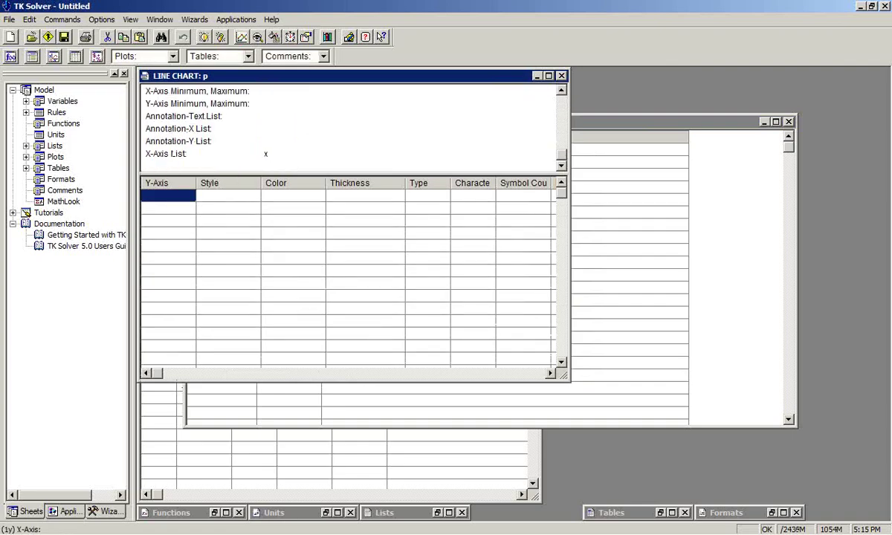
pyautogui.write('y')
pyautogui.press('Return')
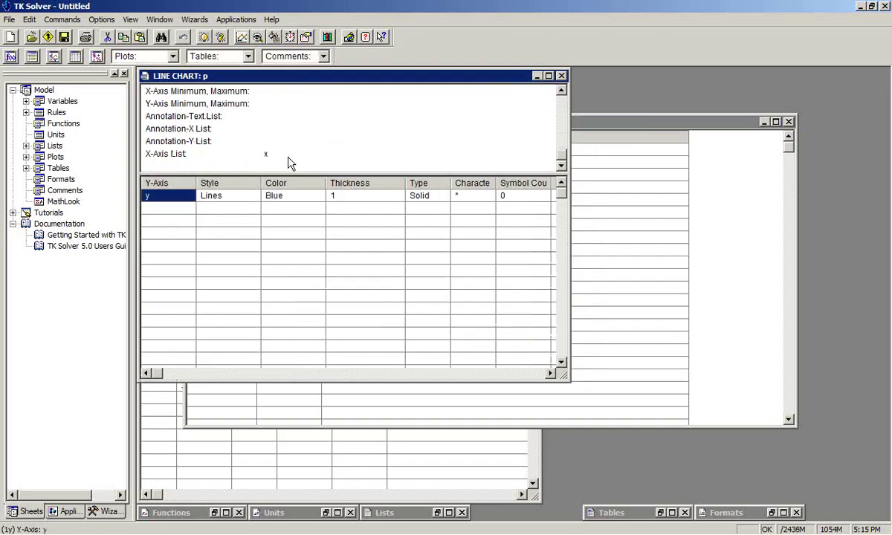
# - Display plot p, close the chart settings and Plots sheet, and arrange the windows
pyautogui.click(165, 55)
pyautogui.click(142, 72)
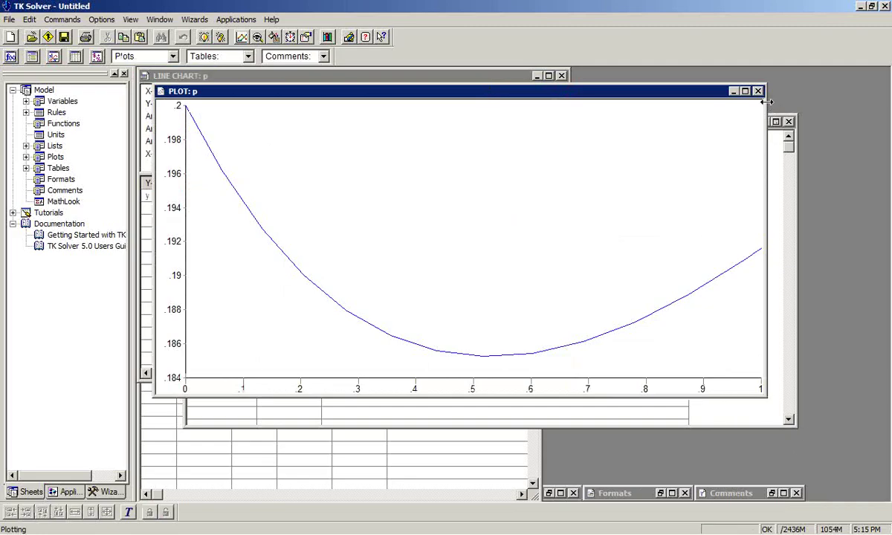
pyautogui.moveTo(768, 101); pyautogui.dragTo(556, 101)
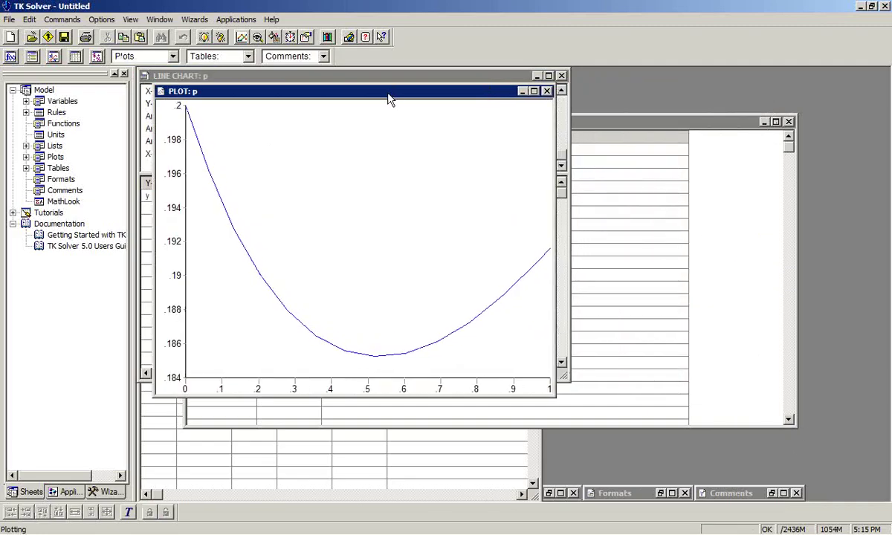
pyautogui.moveTo(387, 94); pyautogui.dragTo(446, 162)
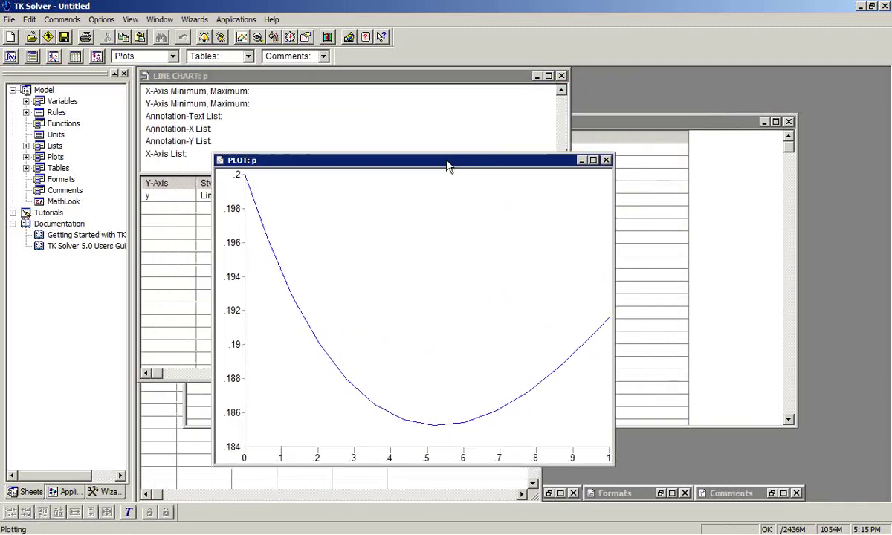
pyautogui.click(563, 76)
pyautogui.moveTo(179, 114); pyautogui.dragTo(190, 125)
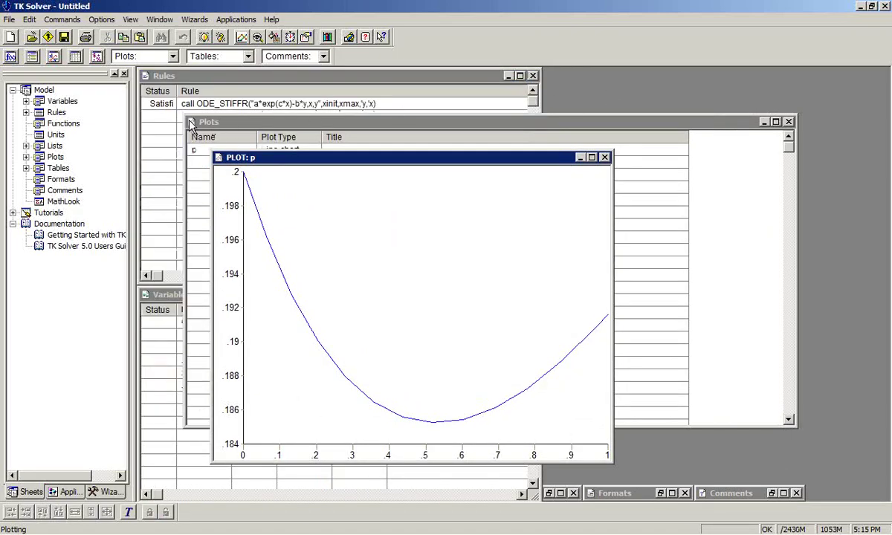
pyautogui.click(192, 123)
pyautogui.click(211, 233)
pyautogui.moveTo(355, 162); pyautogui.dragTo(396, 184)
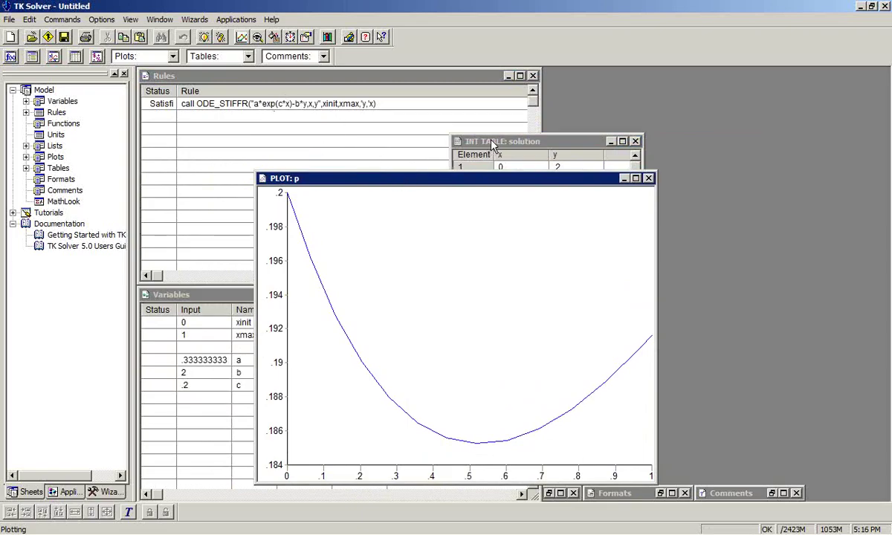
pyautogui.click(569, 168)
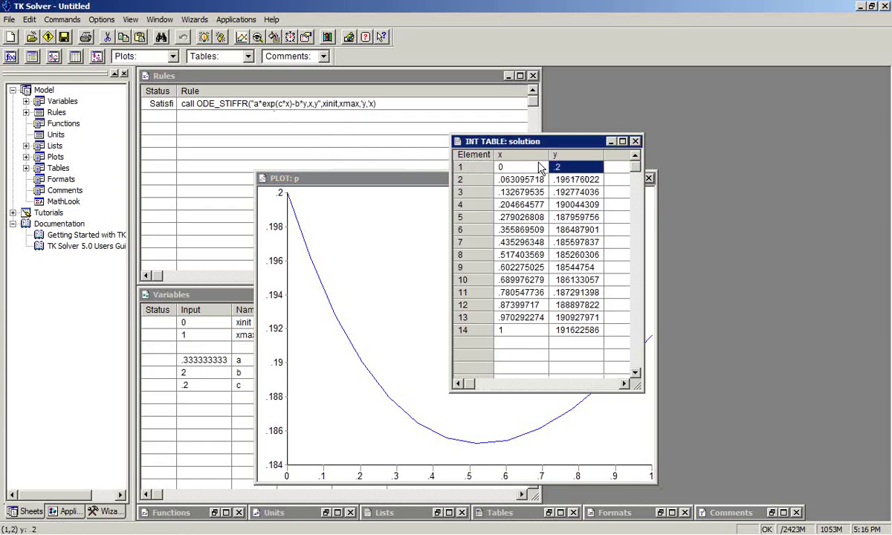
pyautogui.click(227, 108)
# - Insert a new rule place('y,1) = yi above the ODE rule
pyautogui.press('Insert')
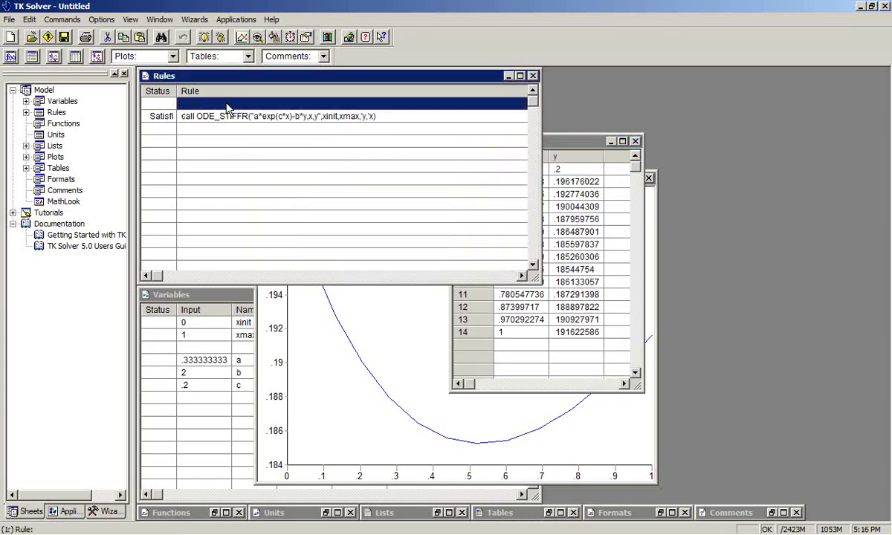
pyautogui.write("place('y")
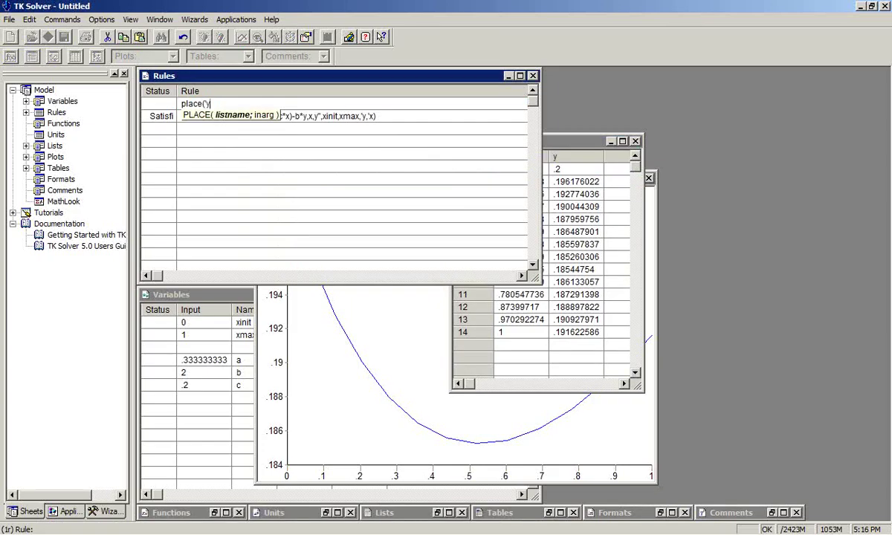
pyautogui.write(',1) = yi')
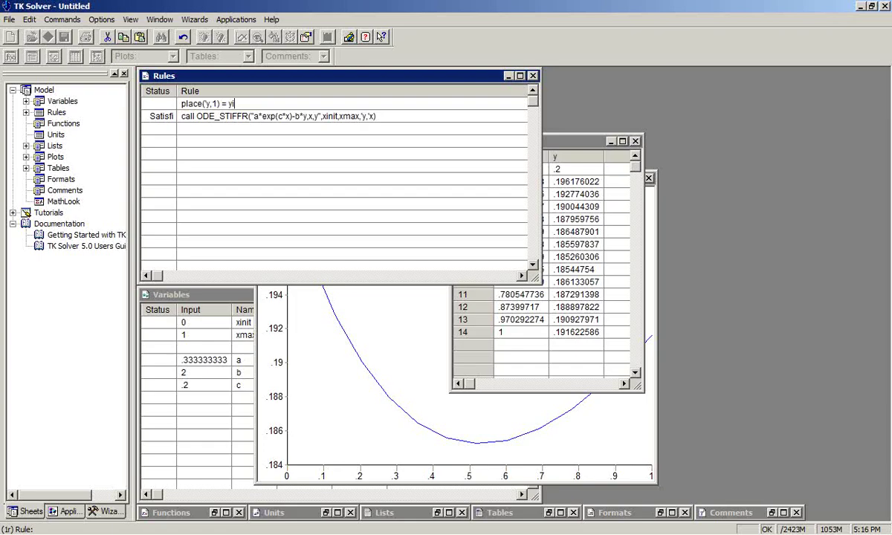
pyautogui.press('Return')
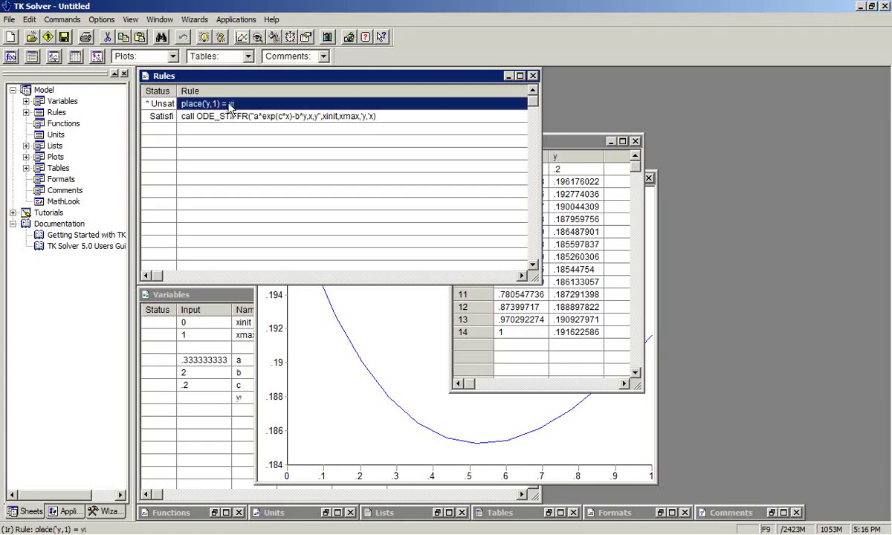
# - Move the yi variable row to sit directly under xmax
pyautogui.click(245, 405)
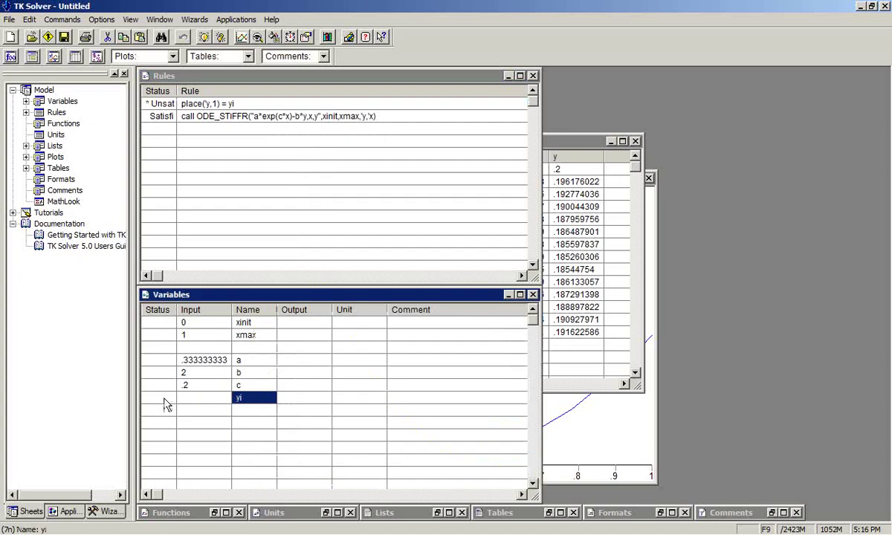
pyautogui.moveTo(164, 405); pyautogui.dragTo(208, 405)
pyautogui.press('Delete')
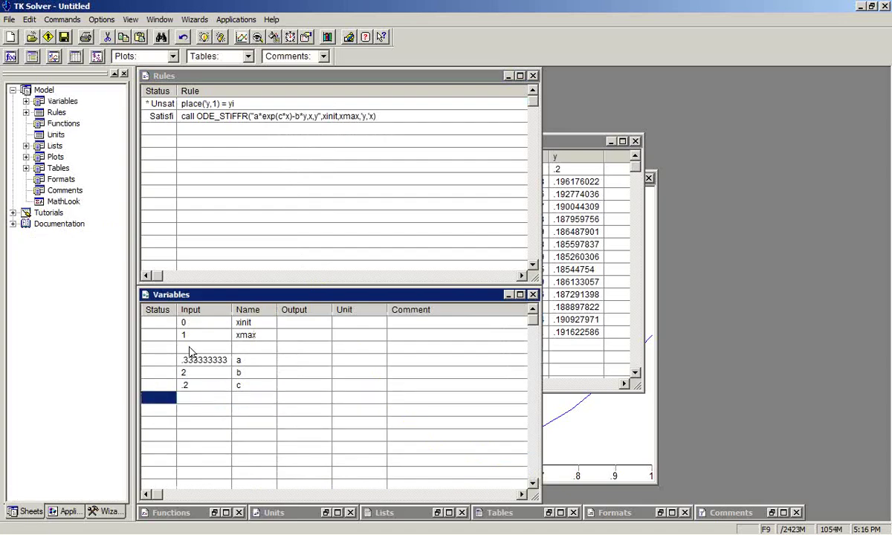
pyautogui.click(159, 347)
pyautogui.write('yi')
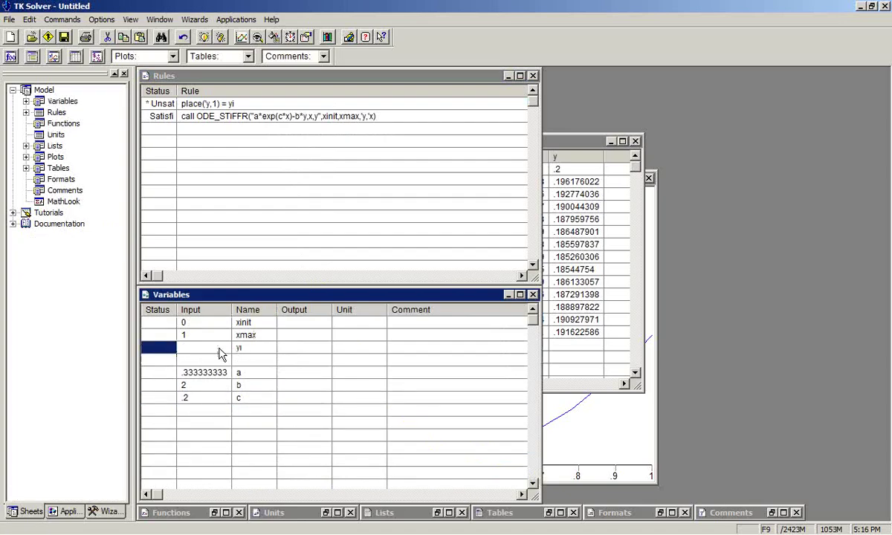
pyautogui.click(203, 348)
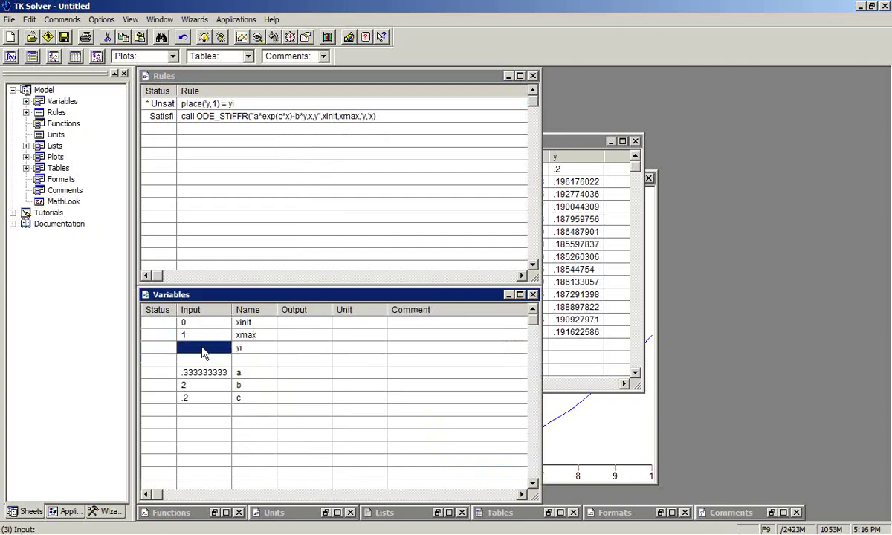
# - Set yi to .2 and solve the model with the new rule
pyautogui.write('.2')
pyautogui.click(558, 144)
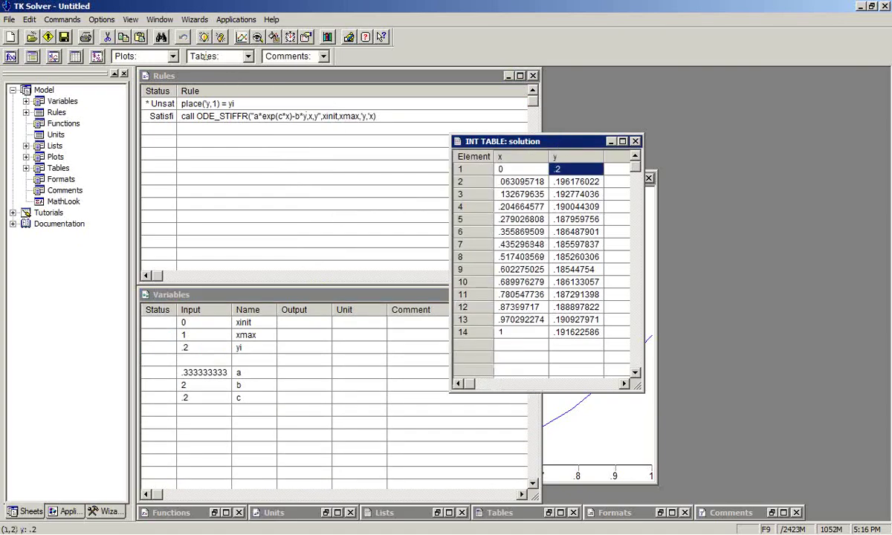
pyautogui.click(203, 37)
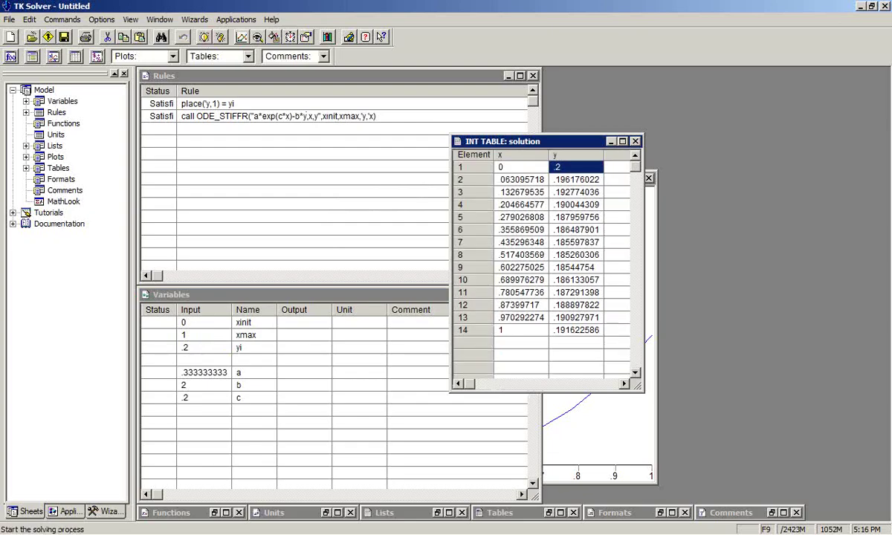
# - Change yi to .35, re-solve, and review the updated plot and table
pyautogui.click(207, 348)
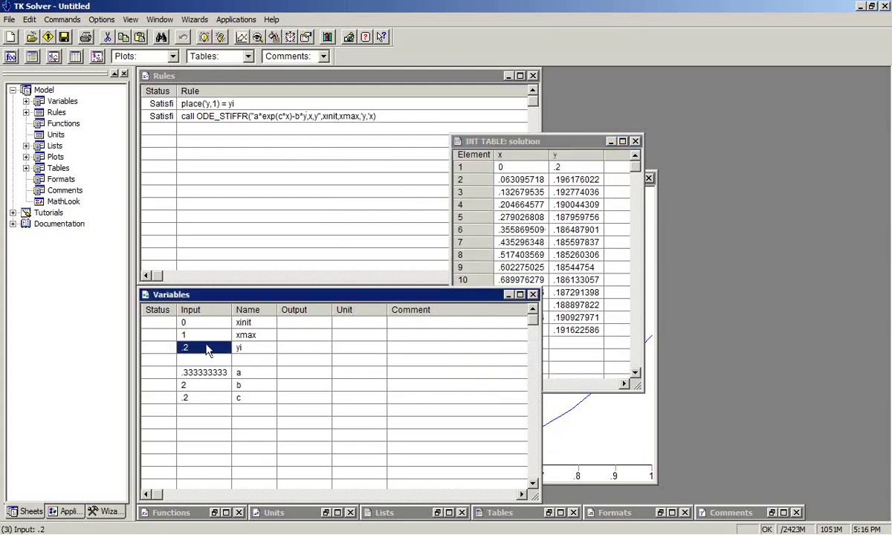
pyautogui.write('.35')
pyautogui.press('Return')
pyautogui.click(202, 38)
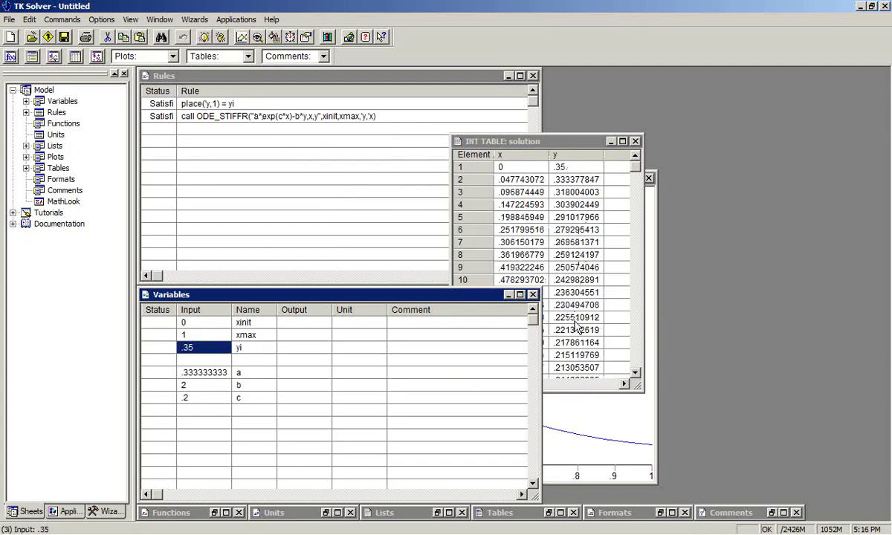
pyautogui.click(601, 426)
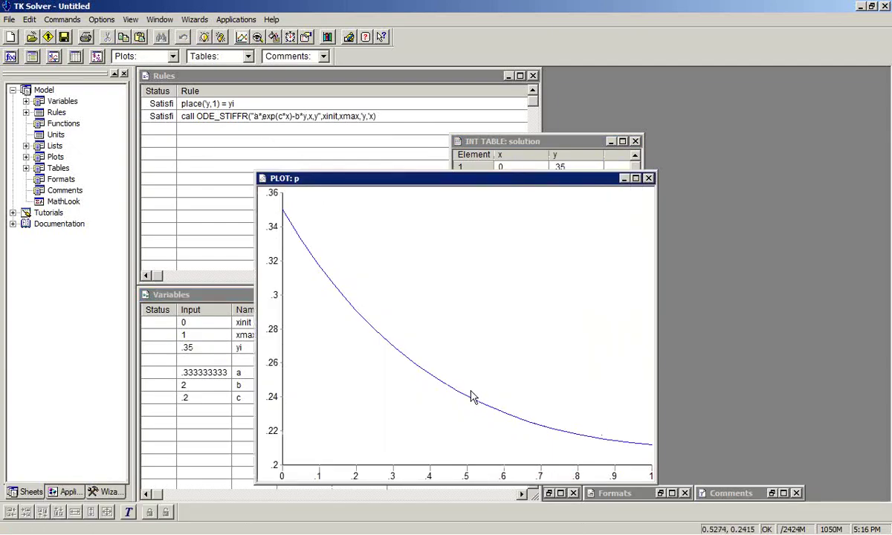
pyautogui.click(513, 142)
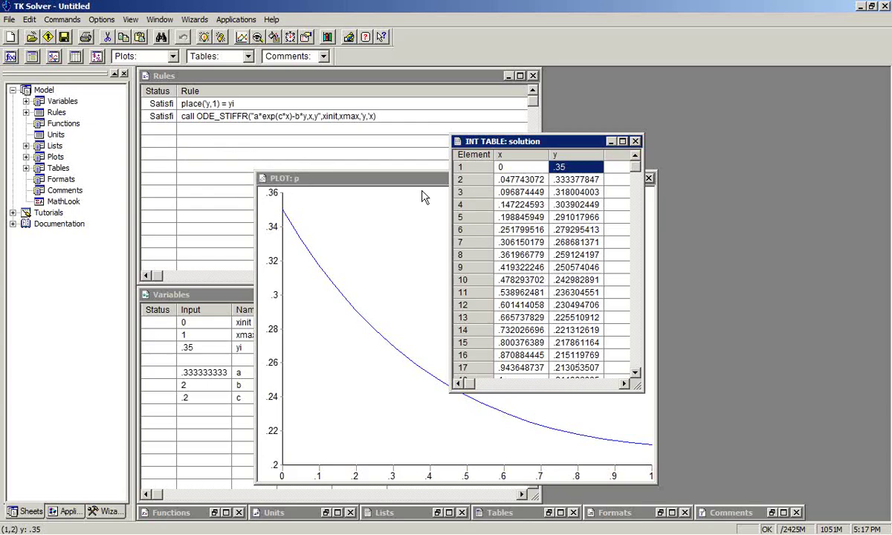
# - Create a function named y of type List in the Functions sheet
pyautogui.doubleClick(49, 123)
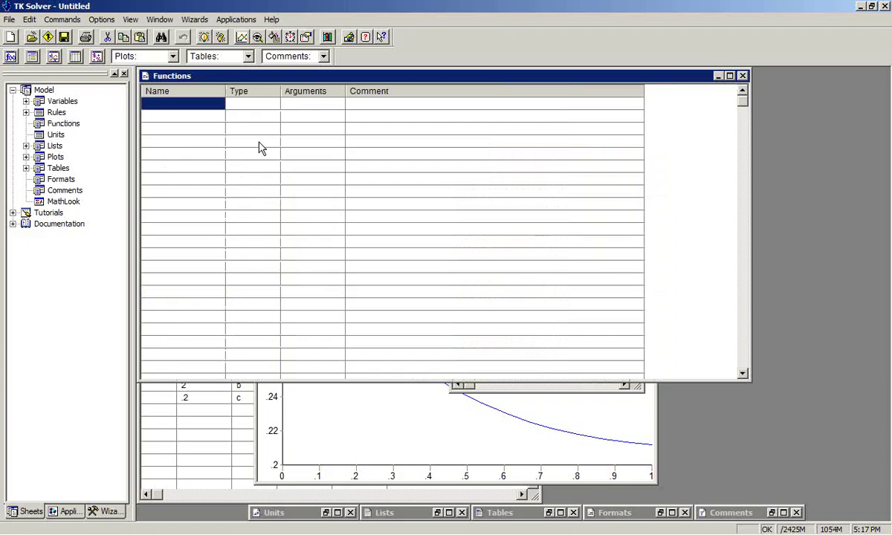
pyautogui.write('y')
pyautogui.click(250, 110)
pyautogui.write('l')
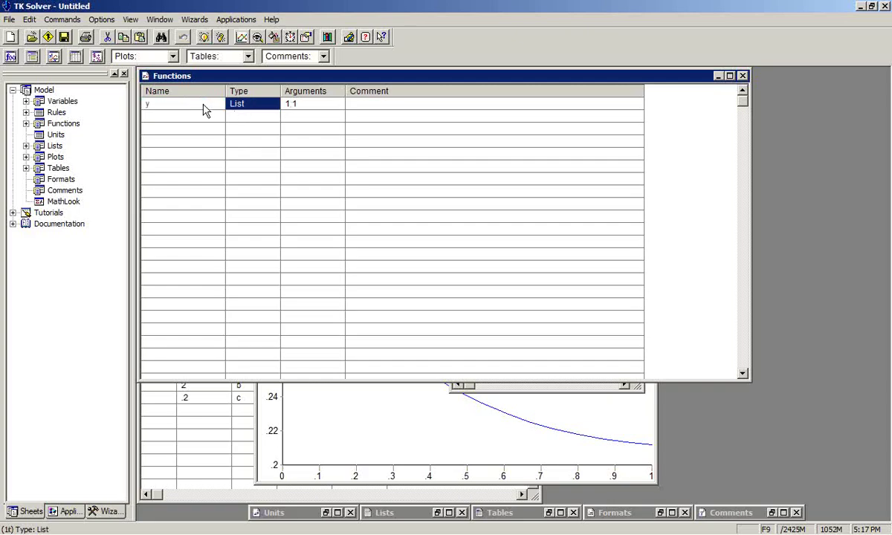
pyautogui.click(205, 110)
# - Set function y's domain list to x and range list to y
pyautogui.rightClick(207, 109)
pyautogui.click(225, 119)
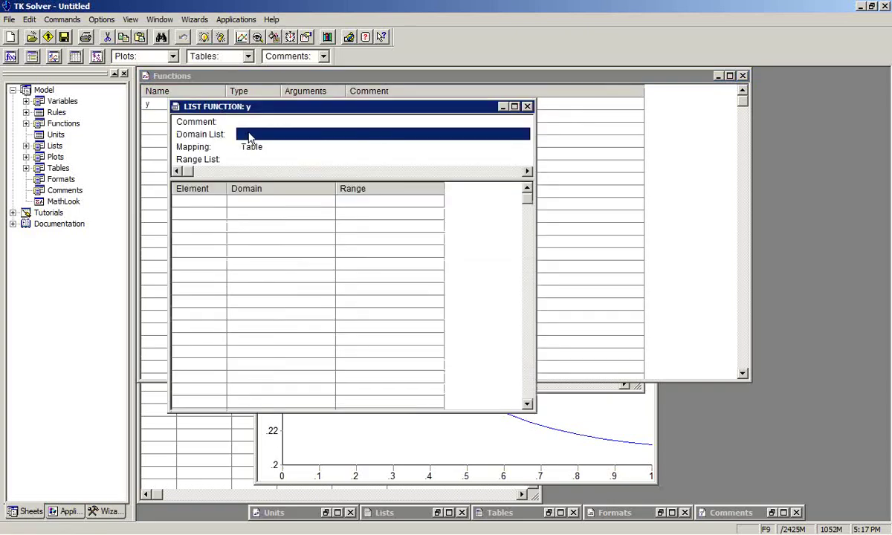
pyautogui.write('x')
pyautogui.click(259, 151)
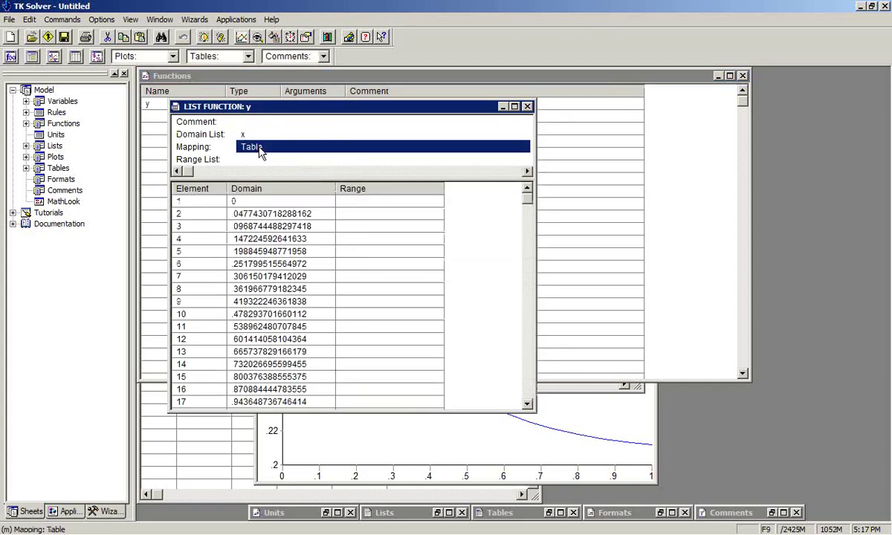
pyautogui.press('Down')
pyautogui.write('y')
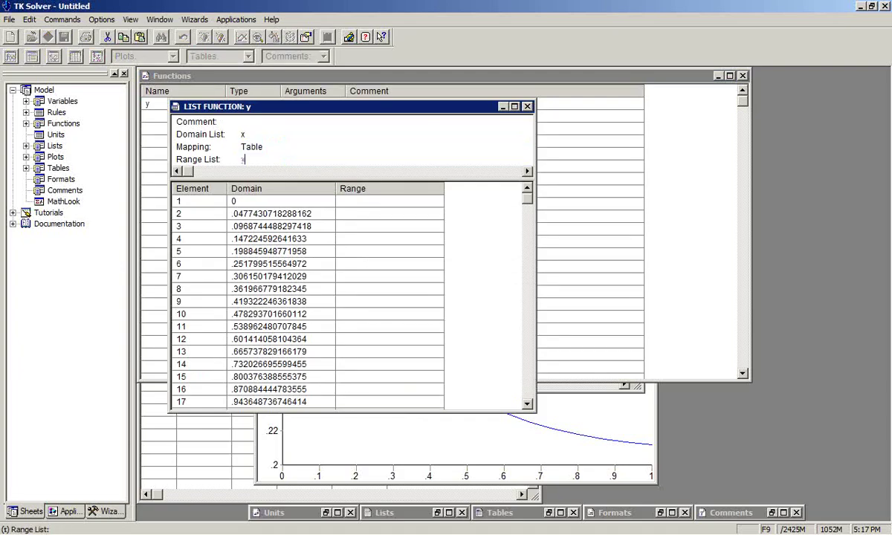
pyautogui.click(256, 149)
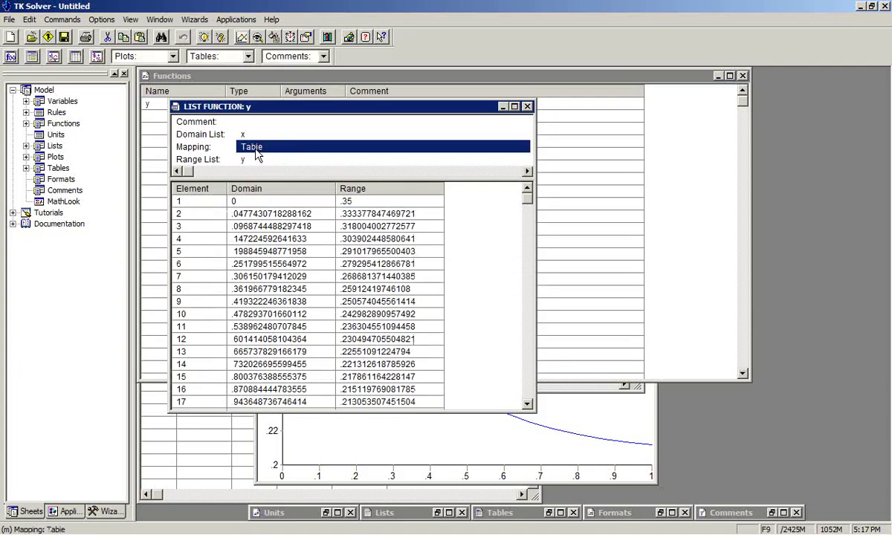
# - Set function y's mapping to Linear and close its definition
pyautogui.click(245, 147)
pyautogui.click(253, 180)
pyautogui.click(235, 201)
pyautogui.scroll(-1, 264, 276)
pyautogui.scroll(-2, 264, 276)
pyautogui.scroll(3, 282, 327)
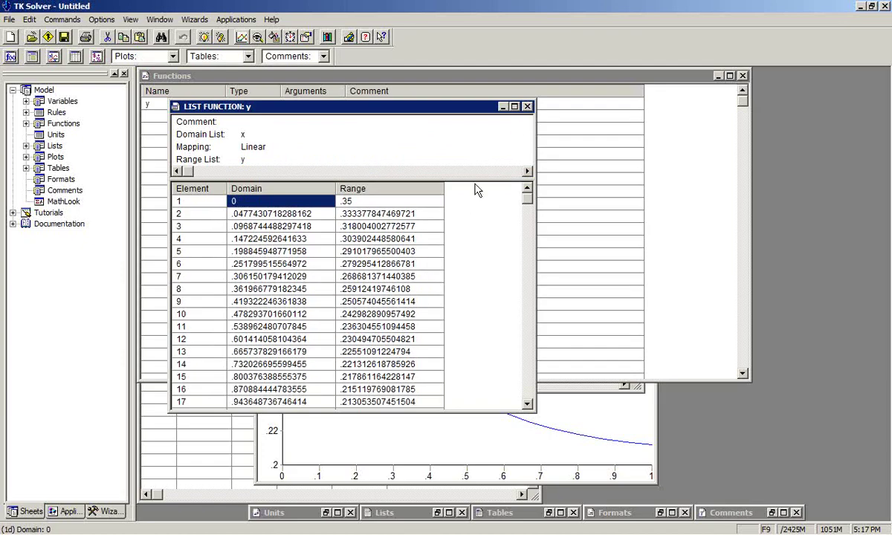
pyautogui.click(527, 107)
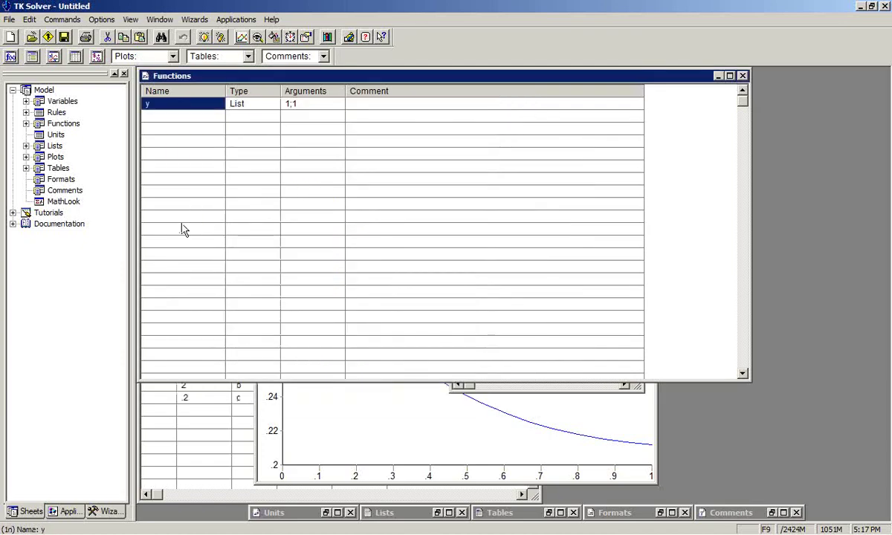
# - Add the rule y = y(x) in a new Rules row
pyautogui.click(741, 75)
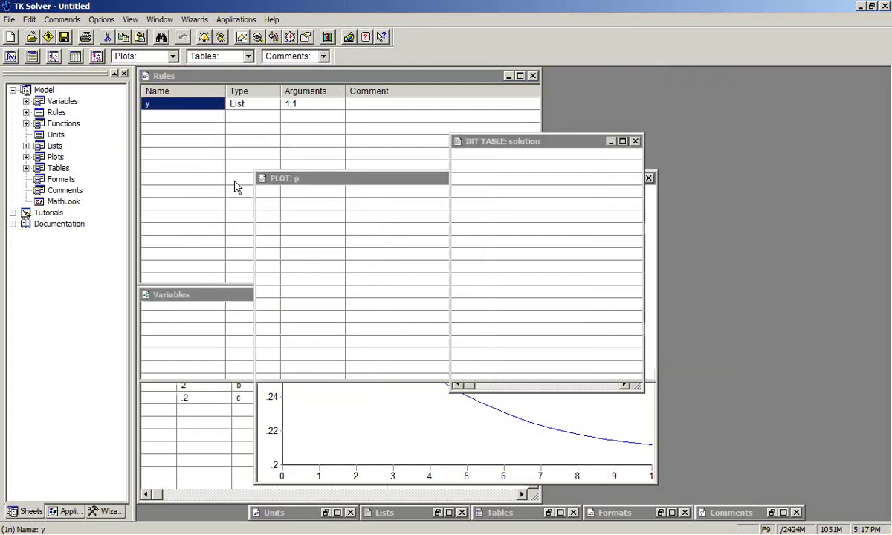
pyautogui.click(199, 141)
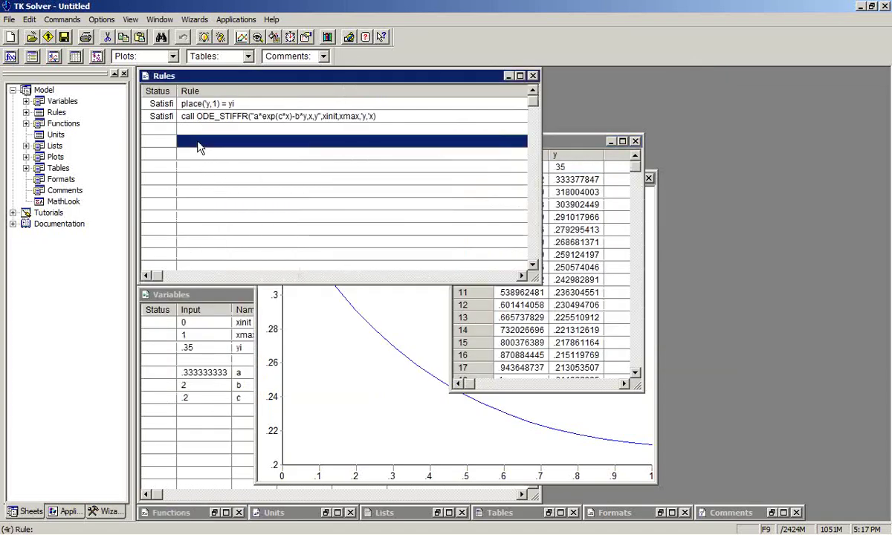
pyautogui.write('y')
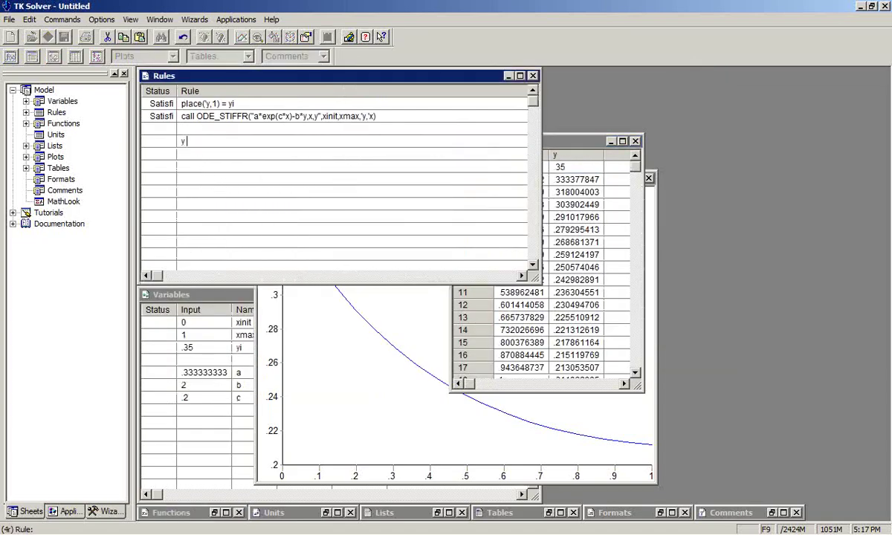
pyautogui.write(' = y(')
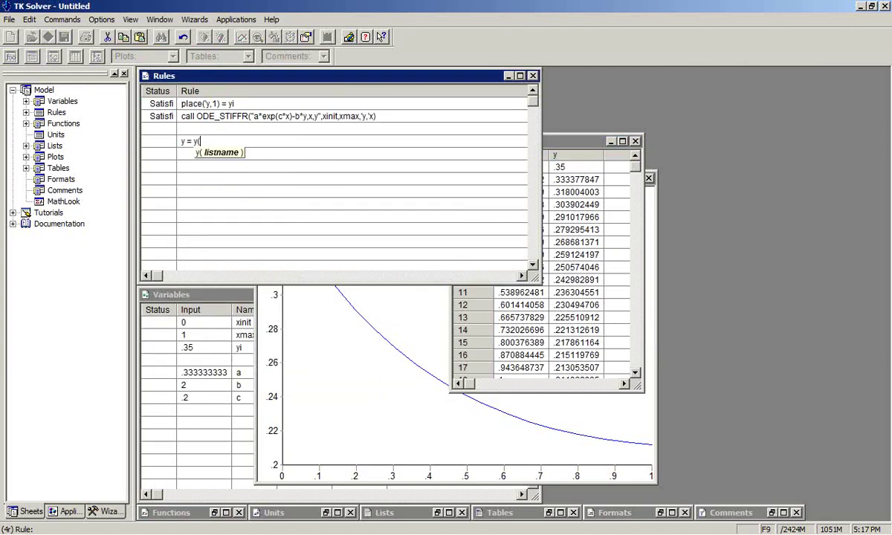
pyautogui.write('x)')
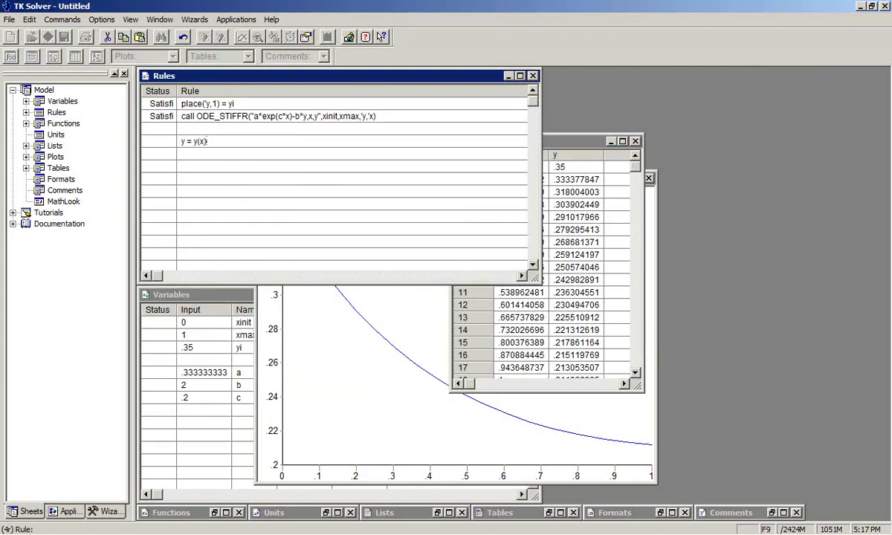
pyautogui.press('Return')
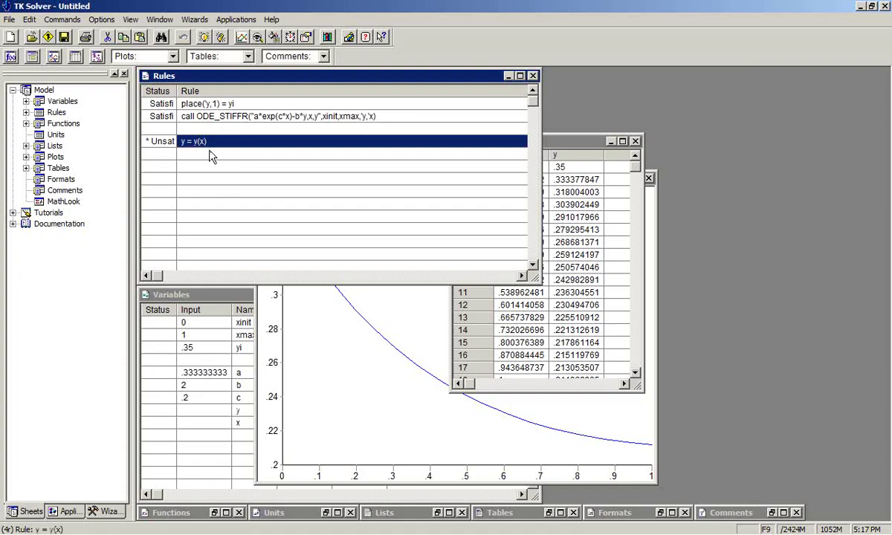
# - Give x an input of .5 and solve, yielding y = .24059349
pyautogui.click(221, 422)
pyautogui.click(249, 409)
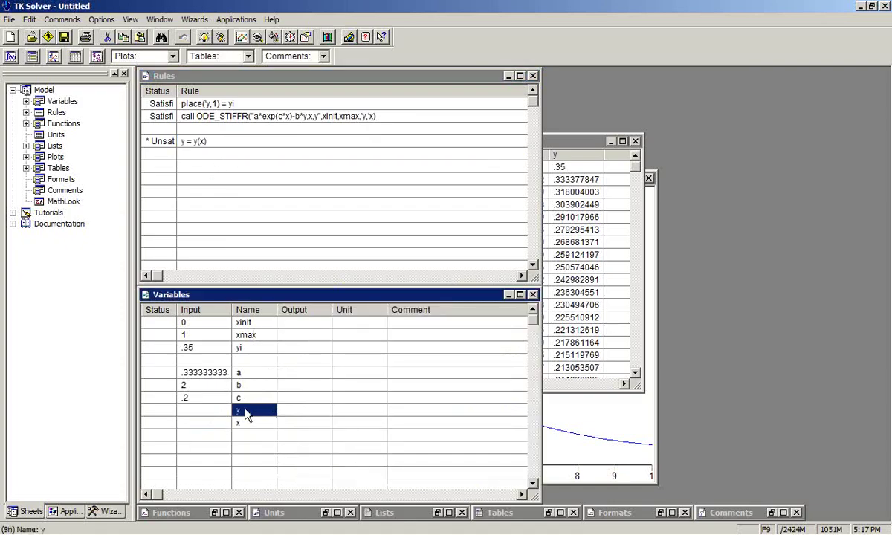
pyautogui.press('Insert')
pyautogui.click(210, 437)
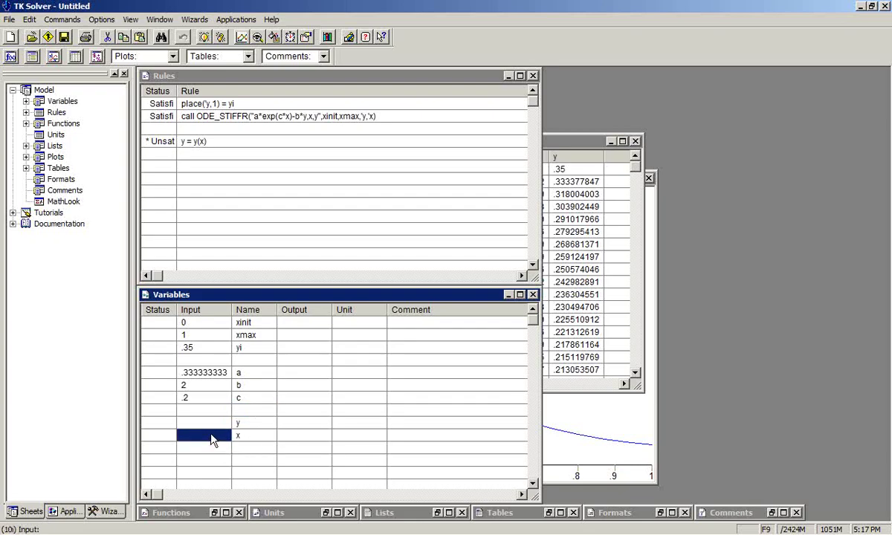
pyautogui.write('.5')
pyautogui.click(202, 36)
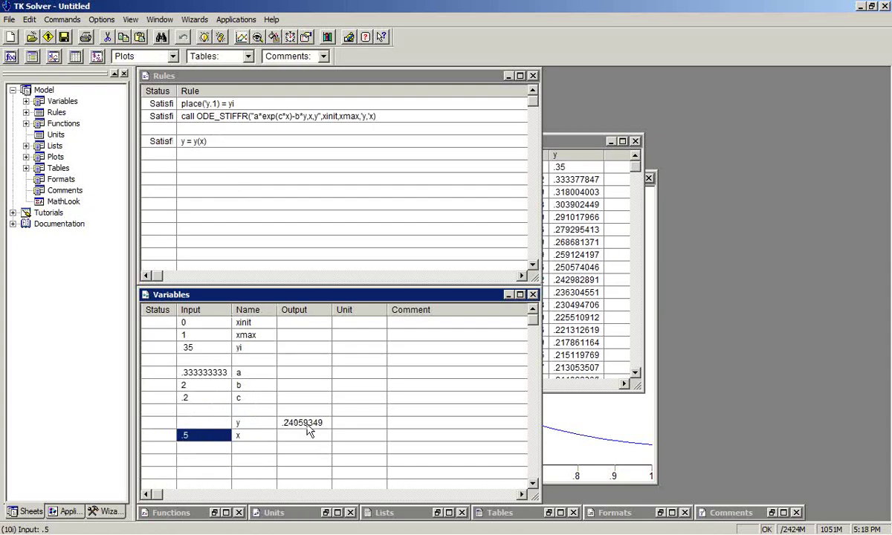
pyautogui.click(557, 141)
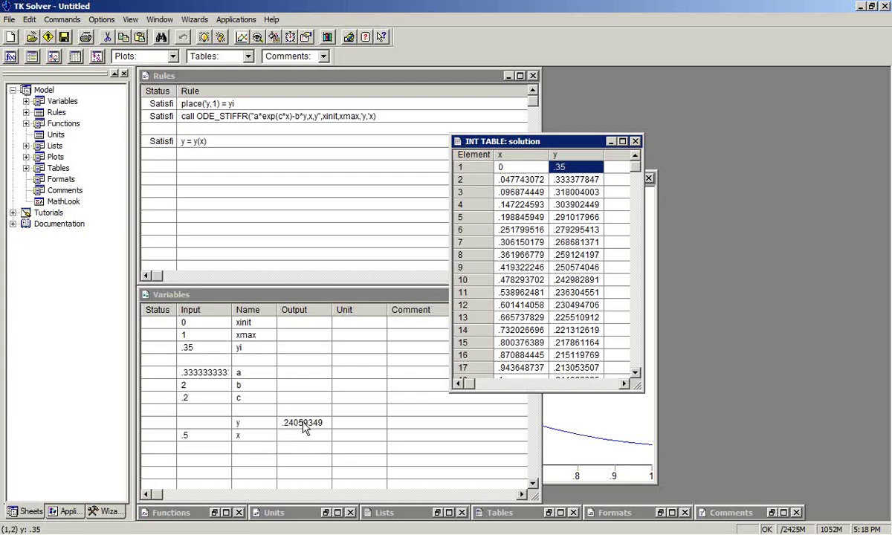
pyautogui.click(187, 436)
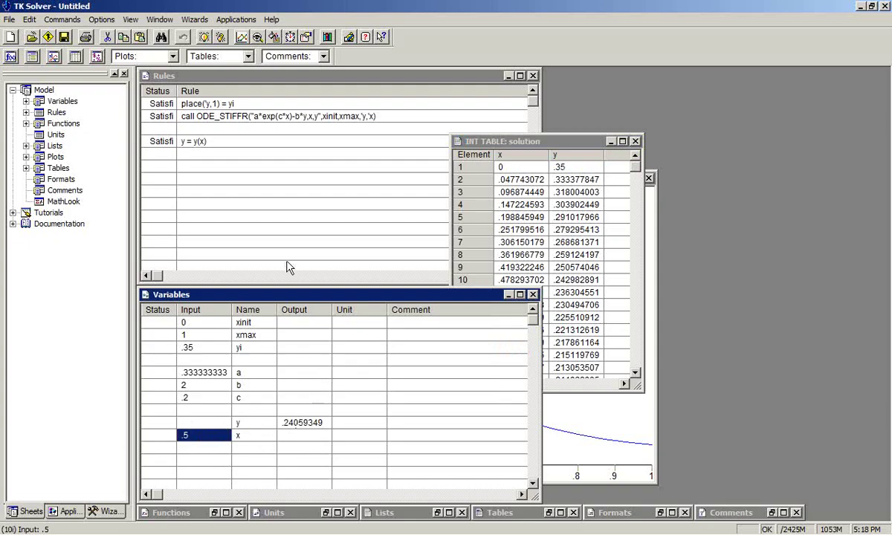
# - Optimize yi so y reaches the target value .3, giving yi = .511594595
pyautogui.click(61, 20)
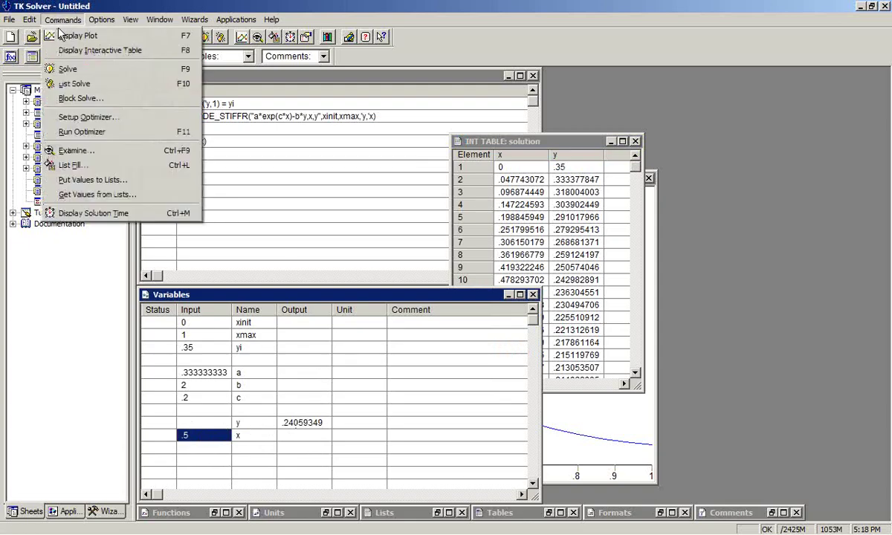
pyautogui.click(67, 111)
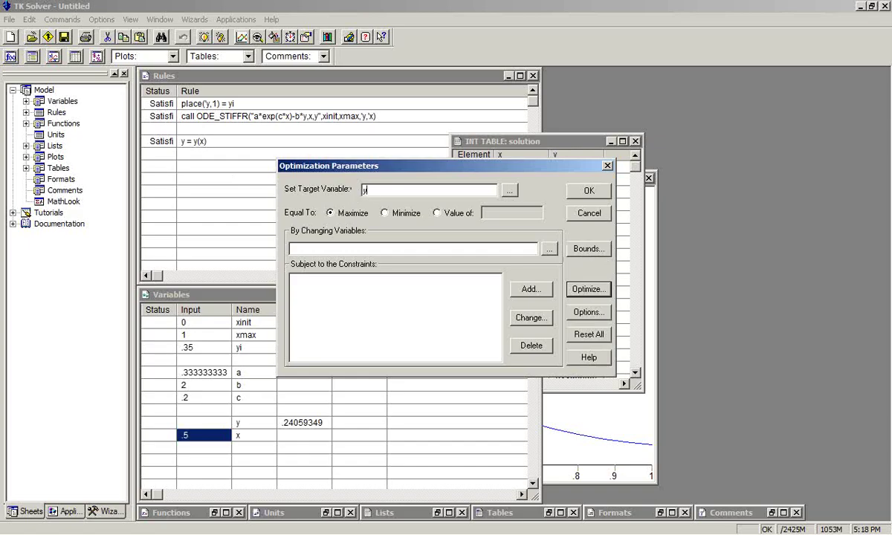
pyautogui.click(437, 212)
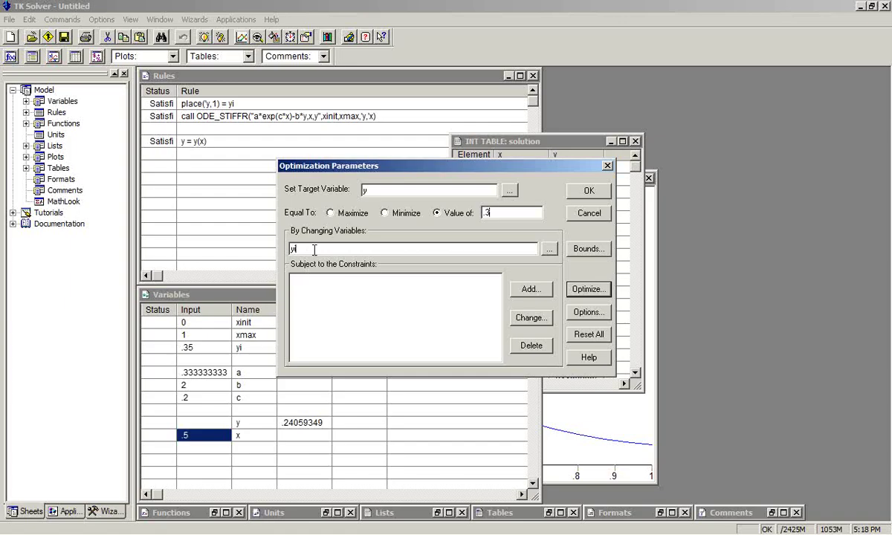
pyautogui.click(589, 290)
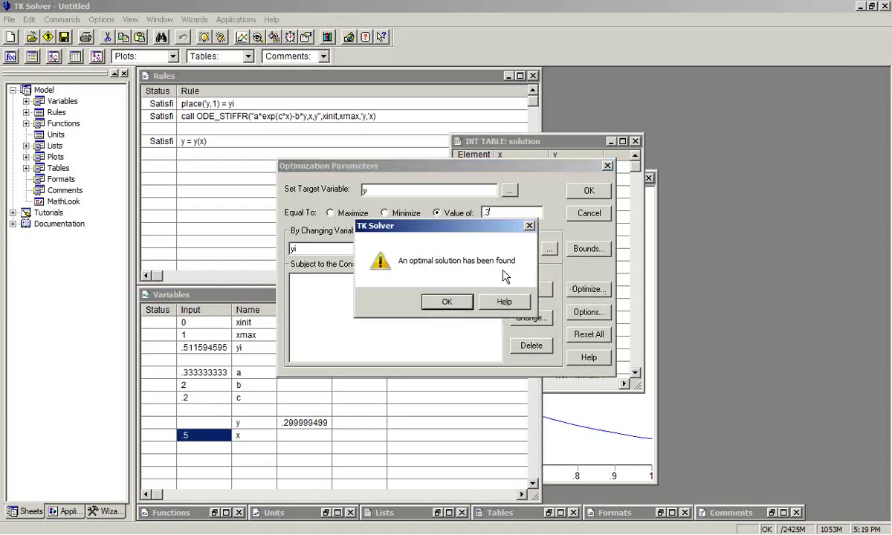
pyautogui.click(446, 300)
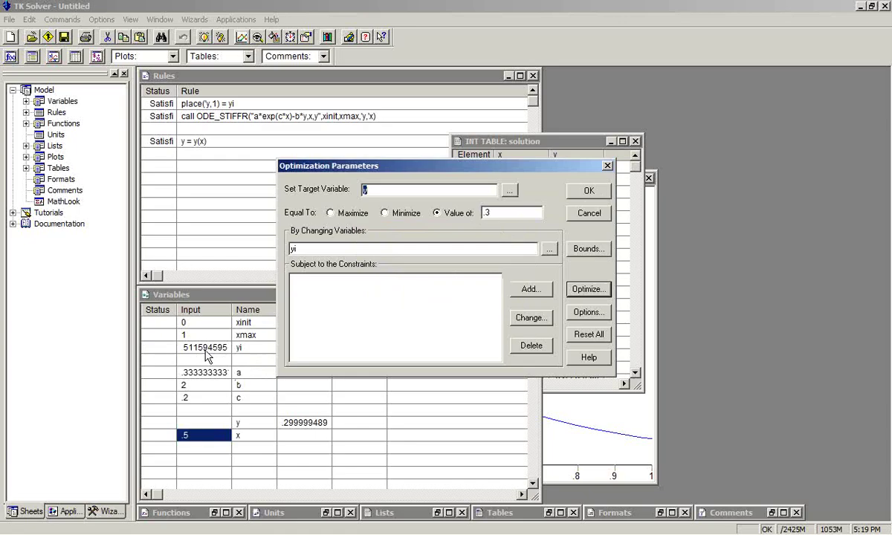
# - Close the Optimization Parameters dialog and bring plot p forward, showing the curve starting near .51
pyautogui.click(608, 165)
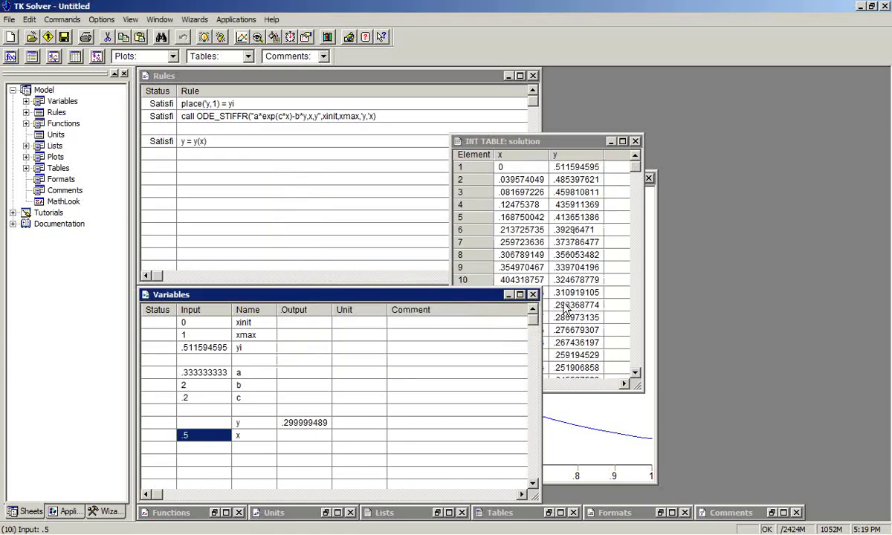
pyautogui.moveTo(532, 146); pyautogui.dragTo(544, 95)
pyautogui.click(588, 378)
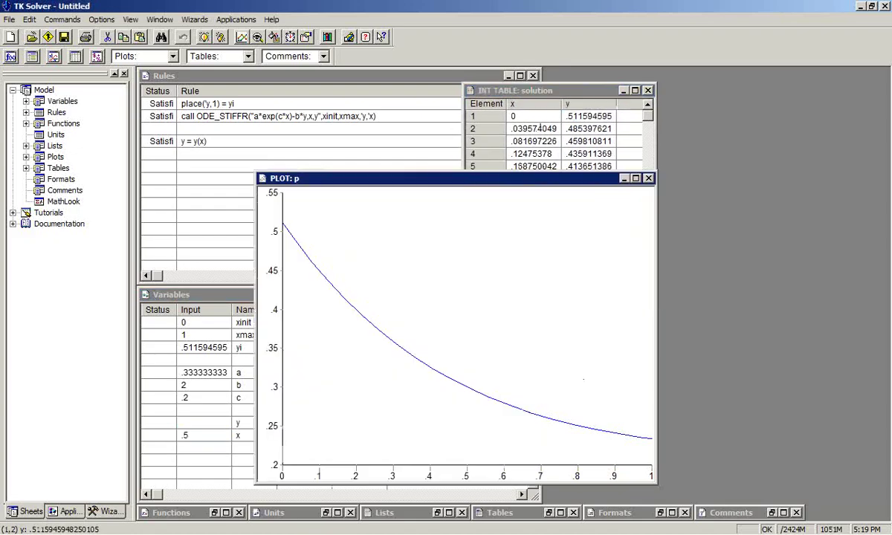